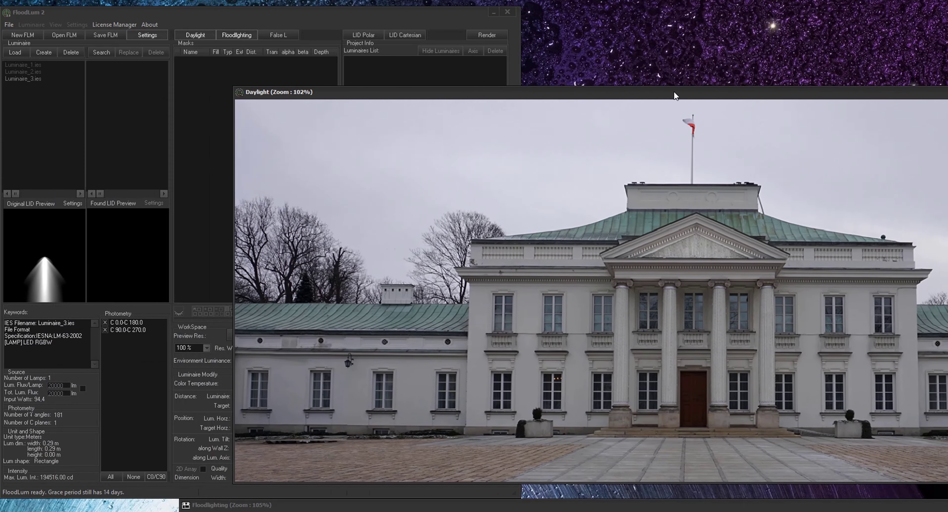
Outline a mask over the sky and trees, following the palace roofline and the photo's edges, and set its type to M.
left_click(178, 312)
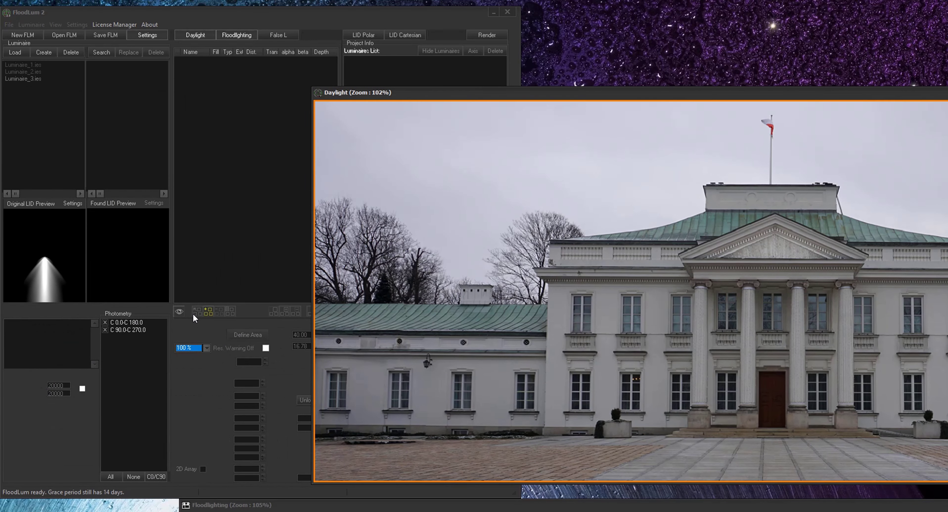
left_click(208, 311)
mouse_move(616, 110)
left_mouse_down()
mouse_move(422, 128)
mouse_move(431, 130)
left_mouse_up()
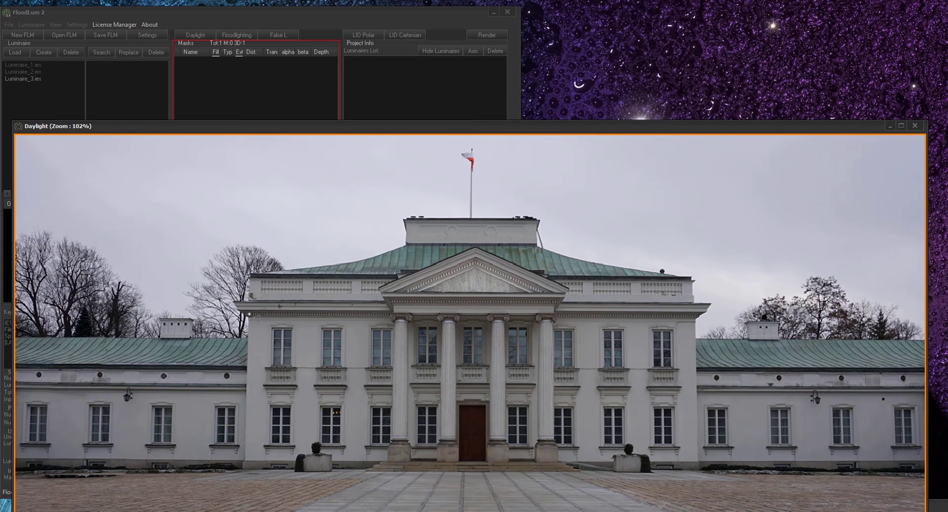
left_click(246, 338)
left_click(250, 317)
left_click(234, 302)
left_click(248, 303)
left_click(250, 274)
left_click(355, 262)
left_click(407, 244)
left_click(406, 219)
left_click(536, 218)
left_click(537, 244)
left_click(576, 259)
left_click(693, 279)
left_click(693, 304)
left_click(710, 304)
left_click(695, 319)
left_click(695, 339)
left_click(923, 341)
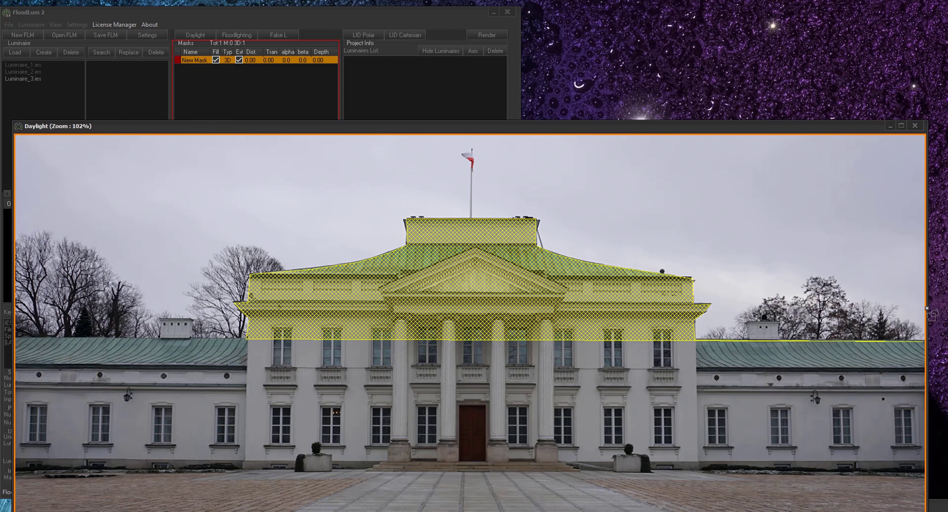
left_click(925, 135)
left_click(16, 136)
left_click(17, 339)
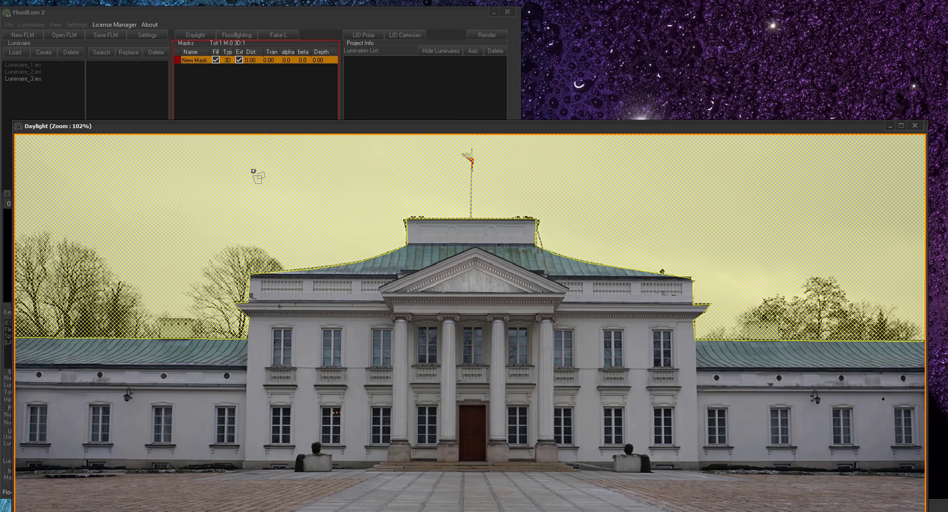
left_click(227, 60)
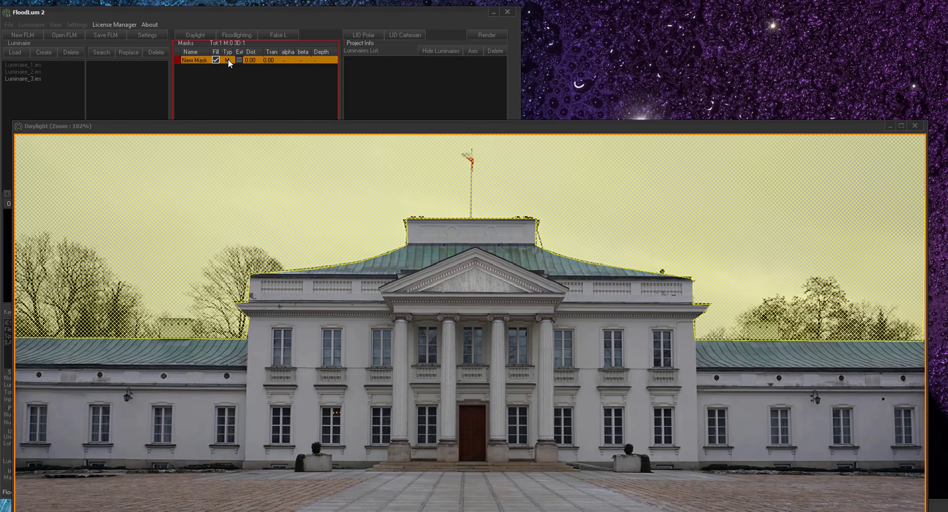
left_click(300, 345)
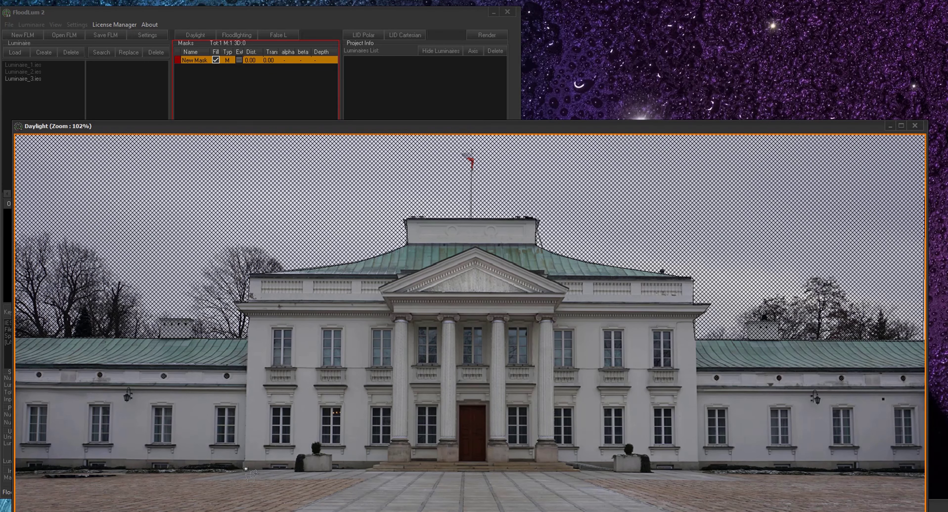
Draw a four-cornered mask over the central building's main facade, from ground level up to the top of the parapet.
left_click(246, 468)
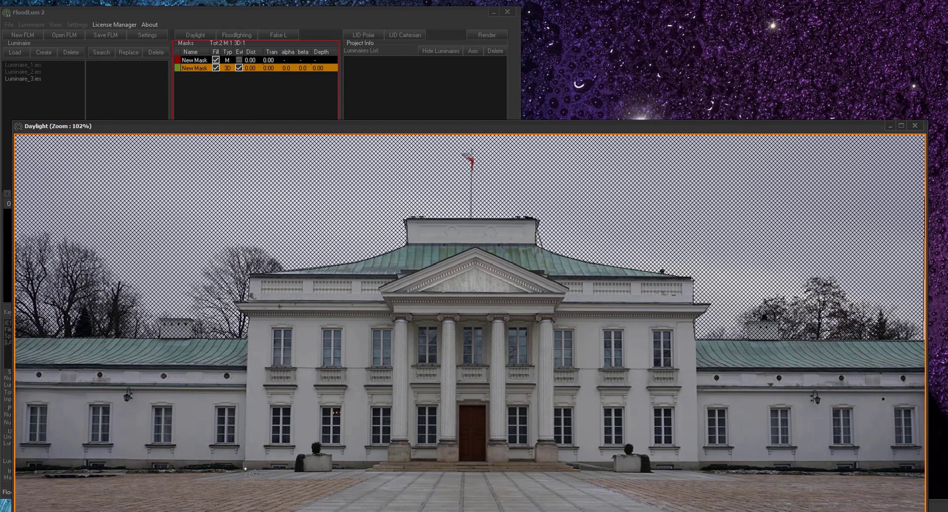
left_click(249, 275)
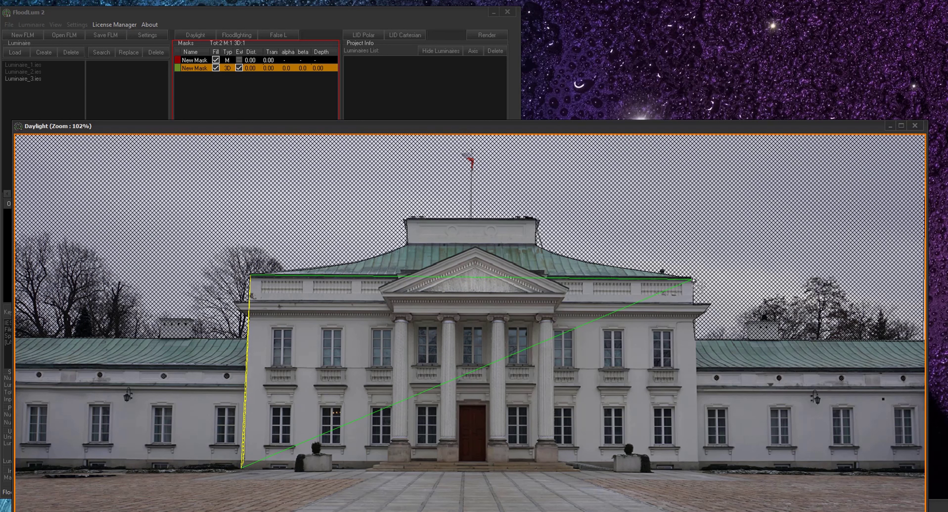
left_click(693, 280)
left_click(694, 317)
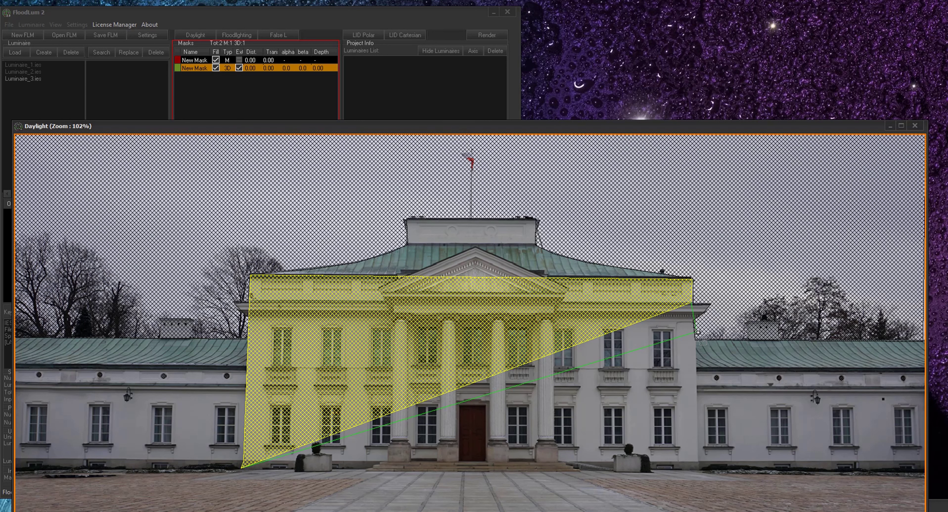
left_click(696, 469)
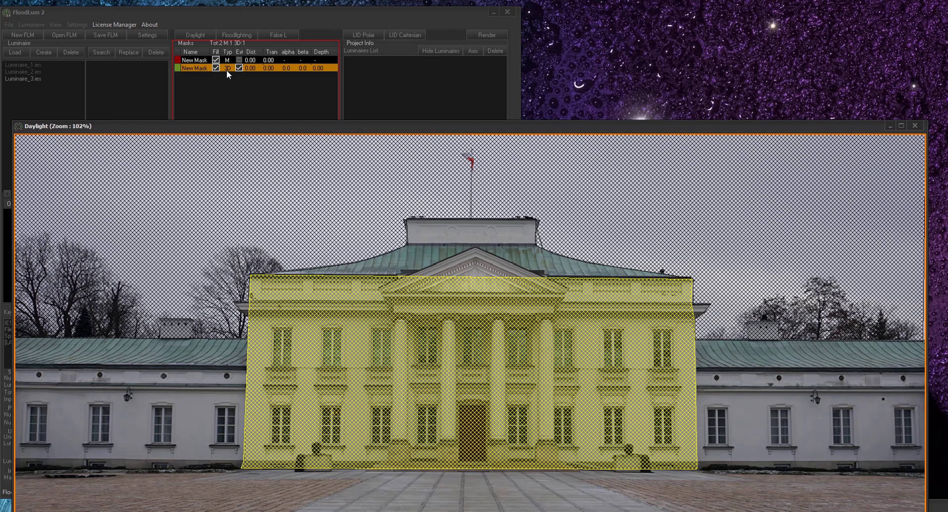
Set the main facade mask's distance to 2 m.
double_click(251, 69)
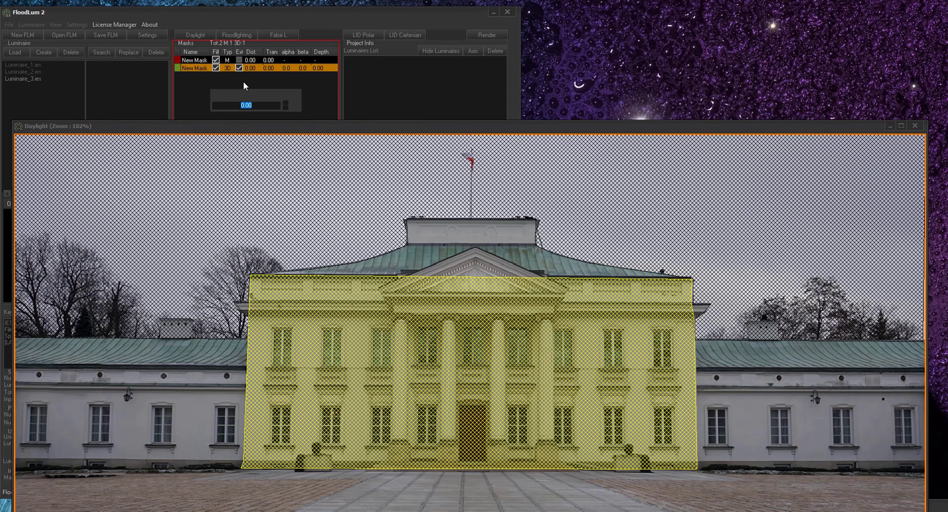
type("2")
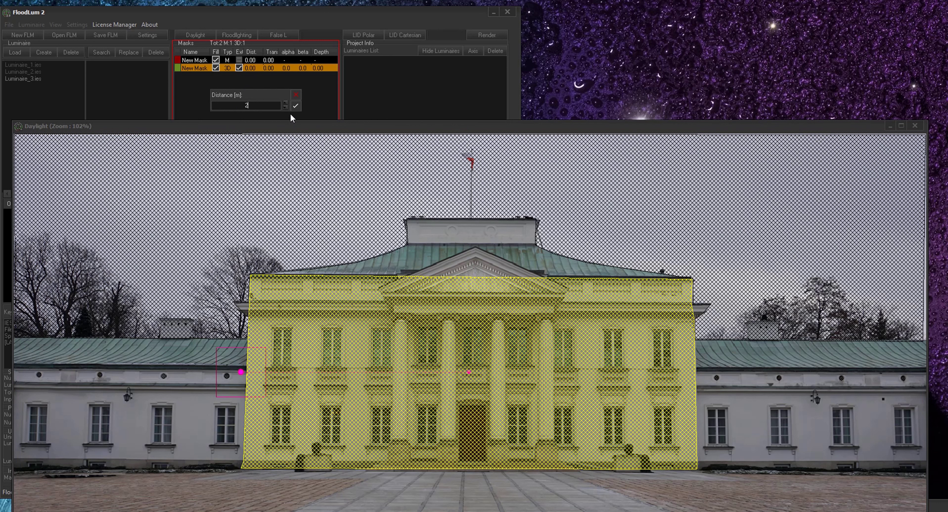
left_click(296, 106)
left_click(361, 248)
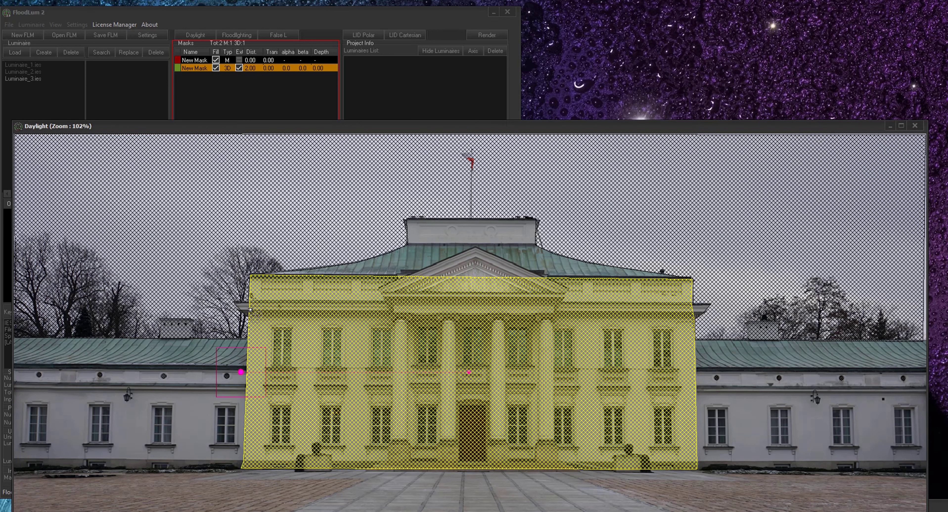
Draw a narrow mask along the cornice across the full width of the central building.
left_click(239, 304)
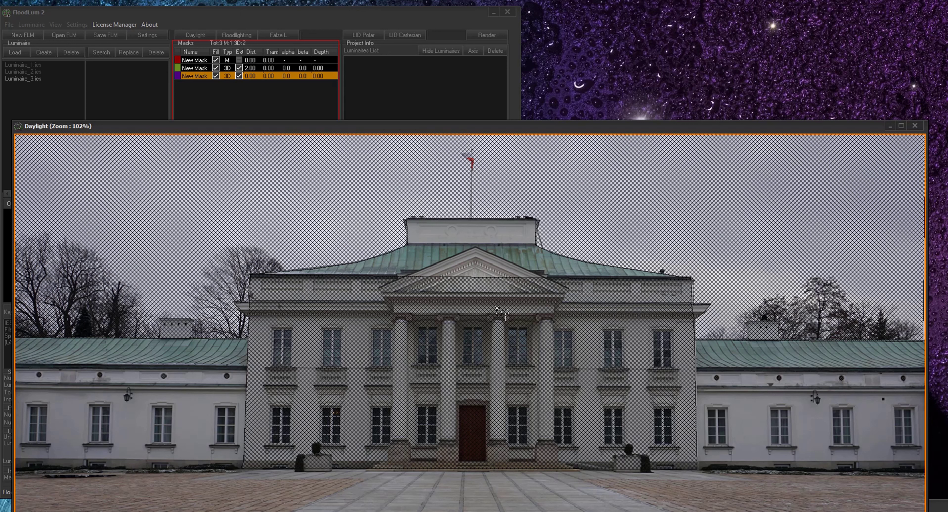
left_click_drag(692, 316, 706, 311)
left_click_drag(708, 312, 707, 311)
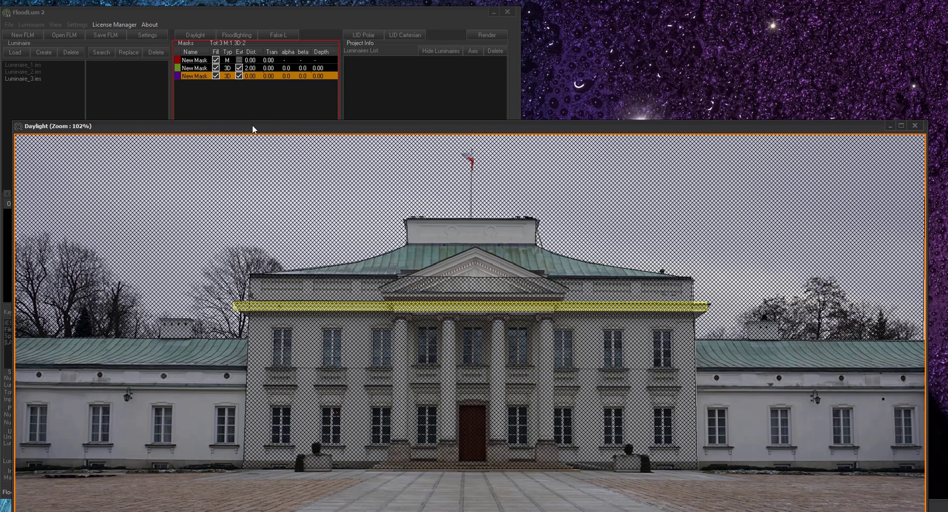
Set the cornice mask's distance to 3 m.
left_click_drag(280, 125, 272, 131)
left_click(249, 75)
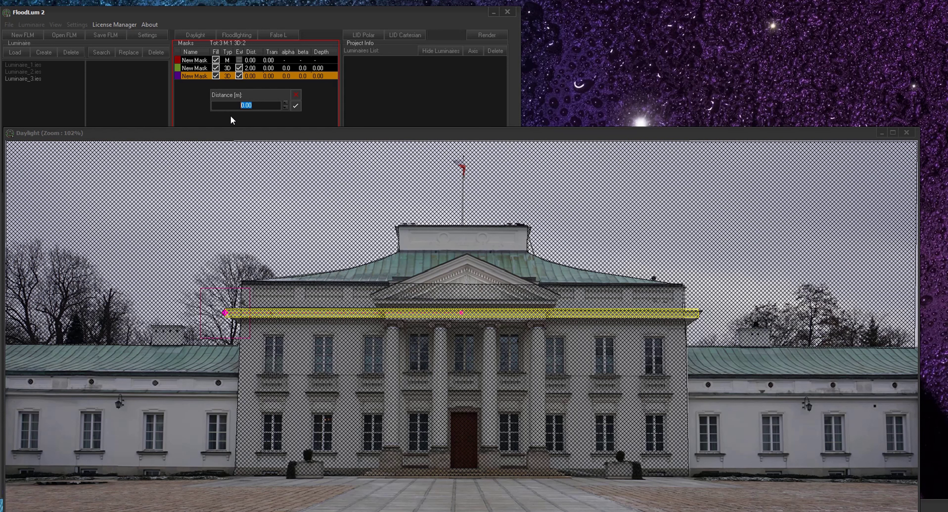
left_click(295, 107)
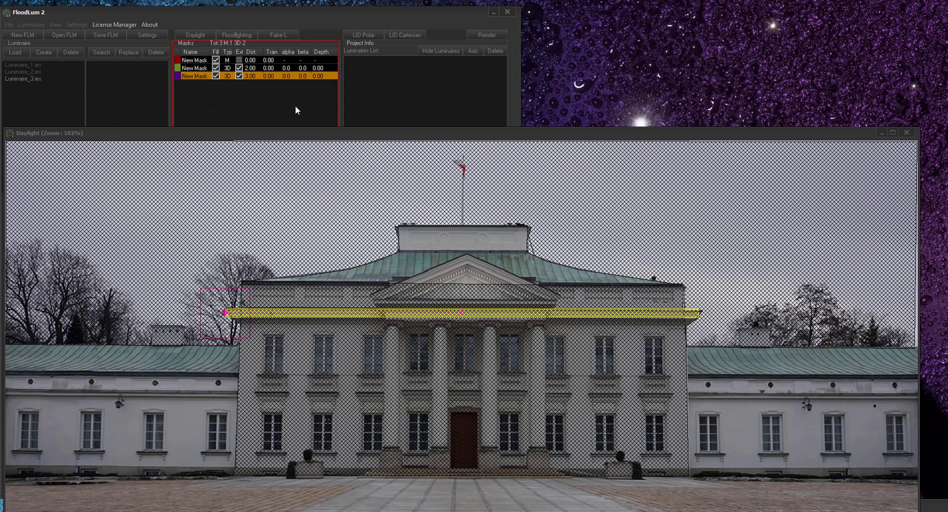
Set the cornice mask's beta angle to -45° and its depth to 1 m.
left_click(303, 75)
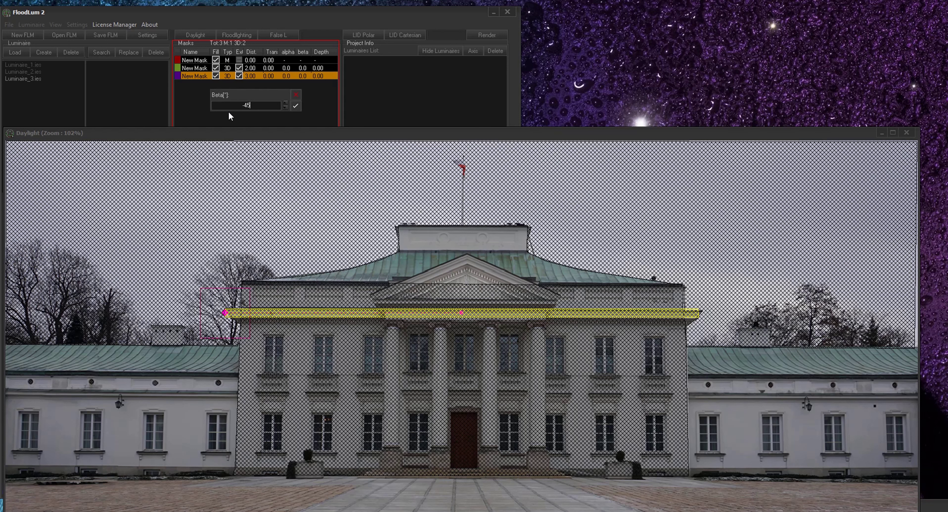
left_click(295, 106)
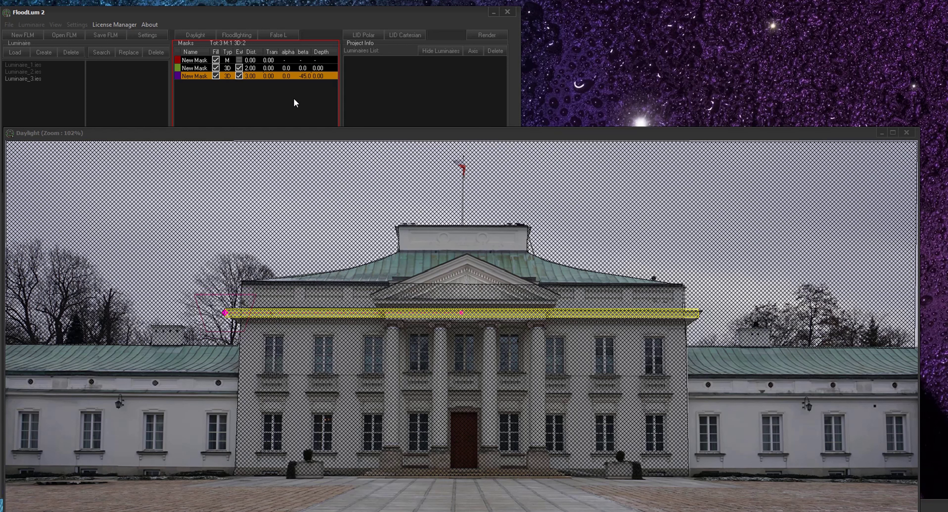
left_click(318, 75)
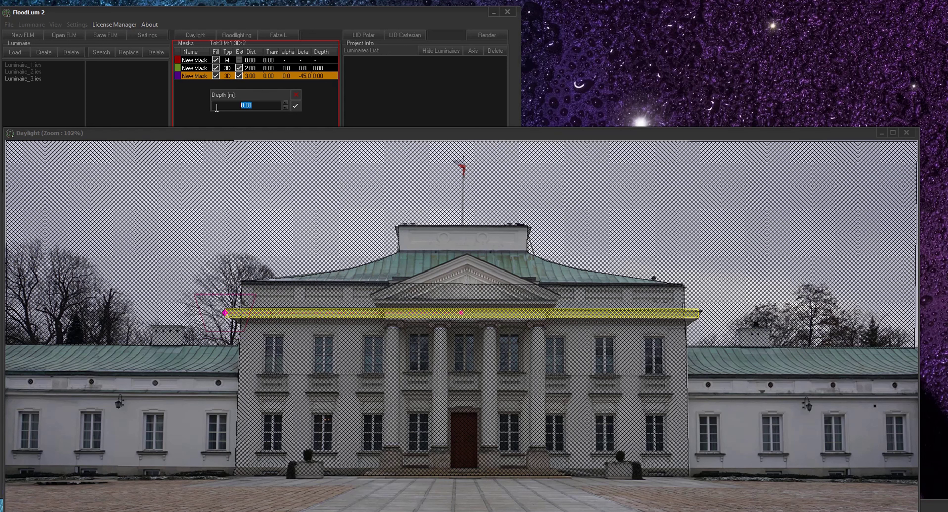
type("1")
left_click(295, 106)
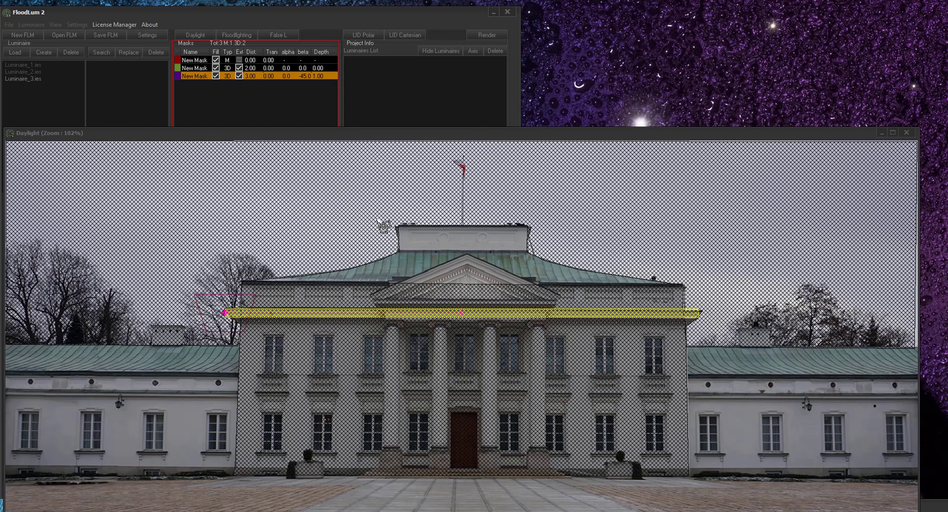
left_click(384, 226)
Draw a five-cornered mask over the triangular pediment and the entablature beneath it.
left_click(388, 316)
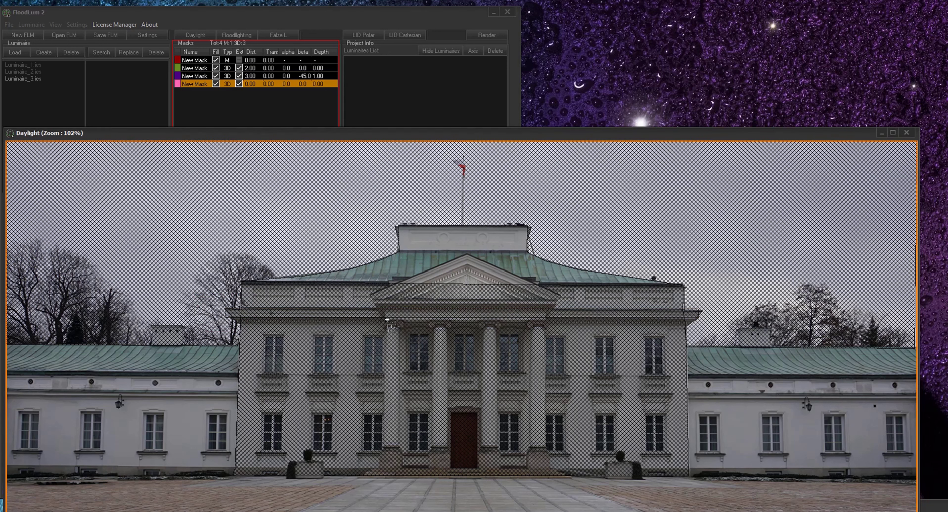
left_click(370, 297)
left_click(466, 254)
left_click(558, 295)
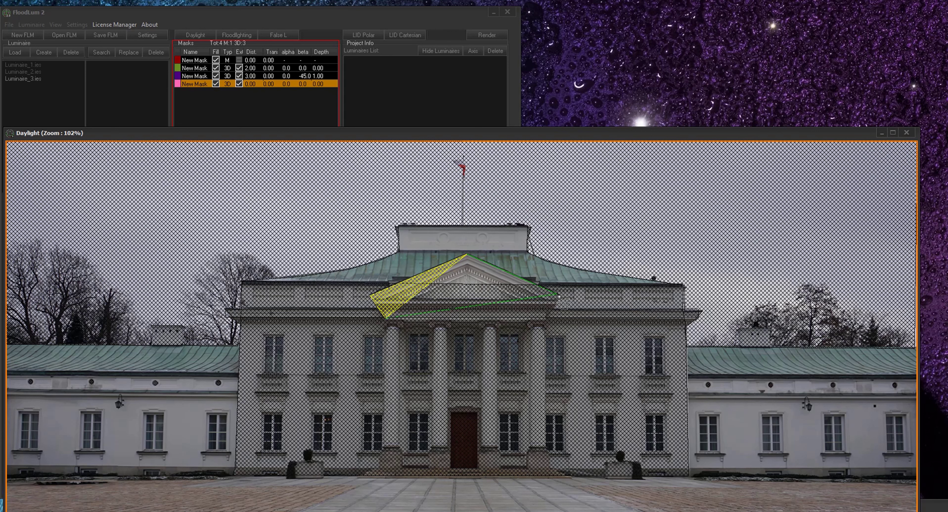
left_click(548, 306)
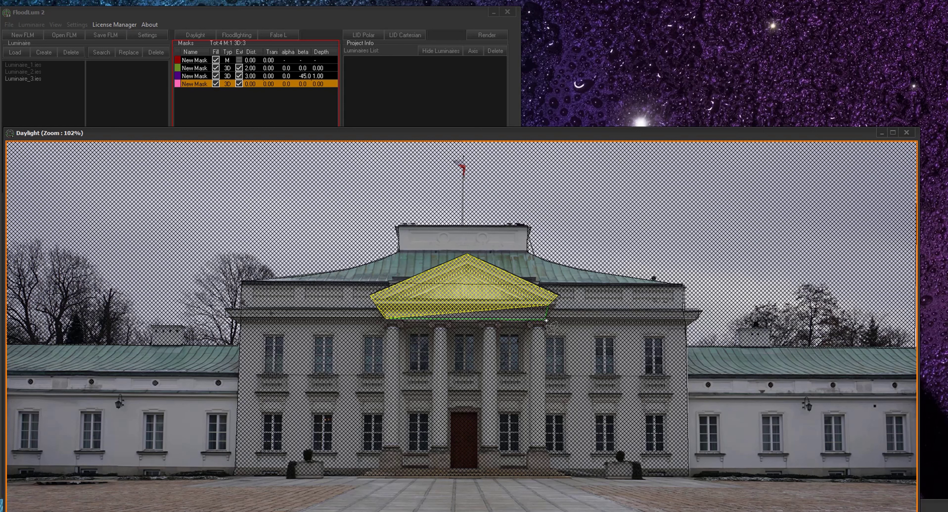
double_click(546, 320)
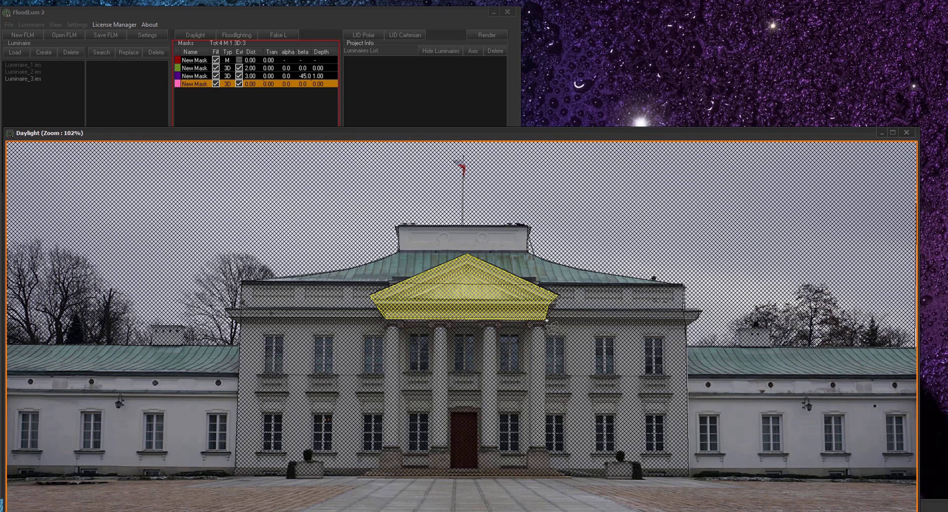
Set the pediment mask's distance to 7 m.
double_click(250, 84)
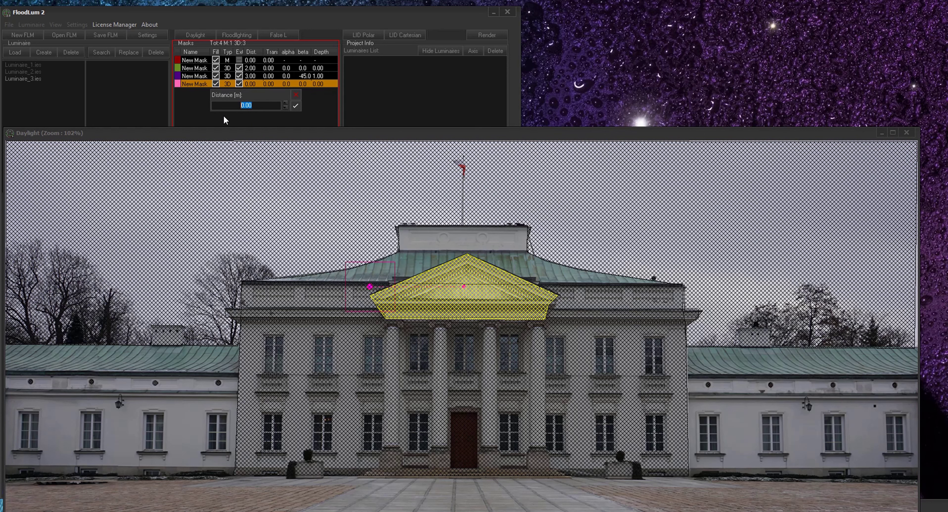
type("7")
left_click(295, 106)
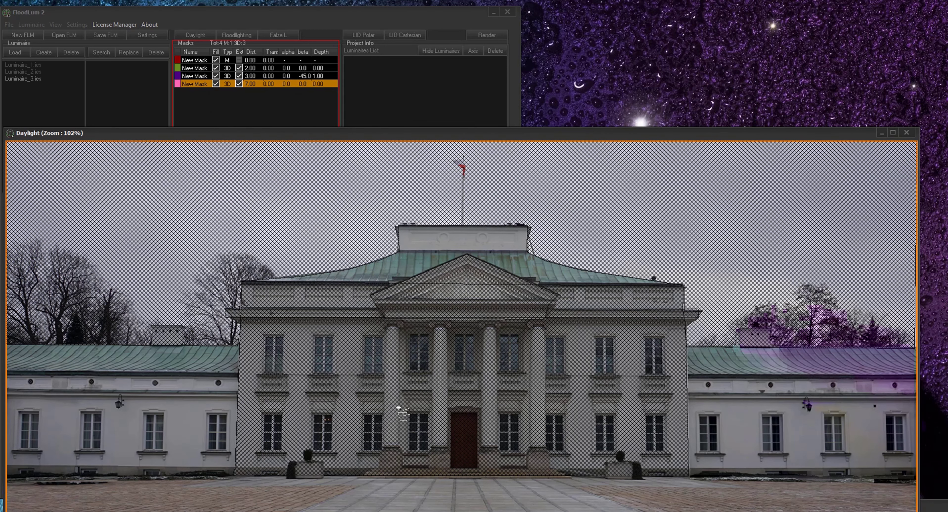
Start a new mask by outlining the leftmost portico column from its base to its capital.
left_click(377, 467)
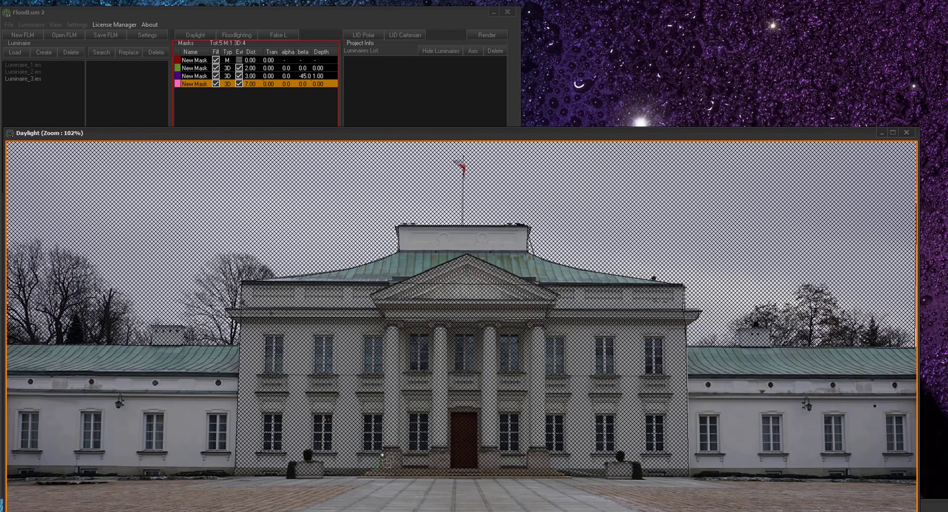
left_click(383, 447)
left_click(386, 322)
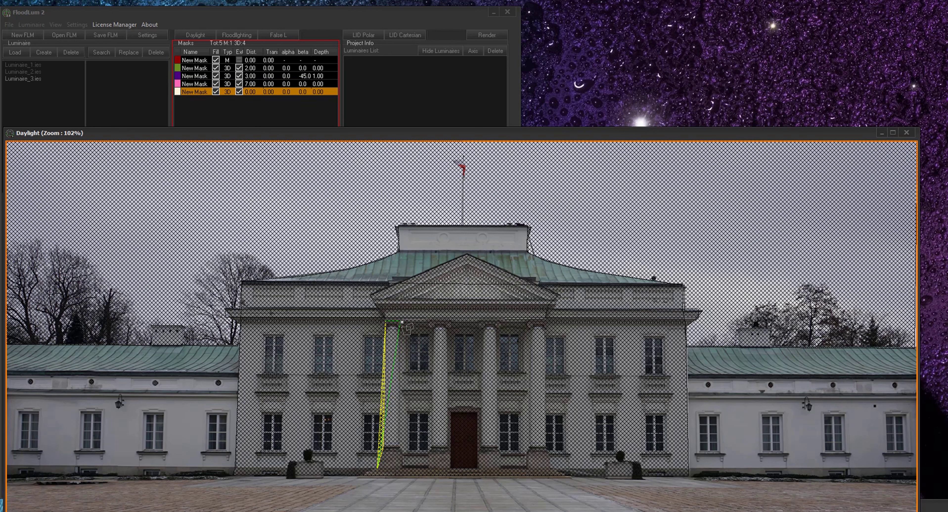
left_click(400, 322)
left_click(400, 447)
left_click(400, 469)
left_click(377, 467)
Add the second portico column from the left to the column mask, tracing its base, shaft and capital.
left_click(428, 468)
left_click(429, 449)
left_click(434, 328)
left_click(429, 320)
left_click(449, 320)
left_click(447, 328)
left_click(448, 447)
left_click(450, 468)
Add the third portico column from the left to the same mask, following the scrolls of its capital closely.
left_click(478, 468)
left_click(481, 449)
left_click(483, 329)
scroll(482, 331, "up", 6)
left_click(477, 298)
left_click(482, 289)
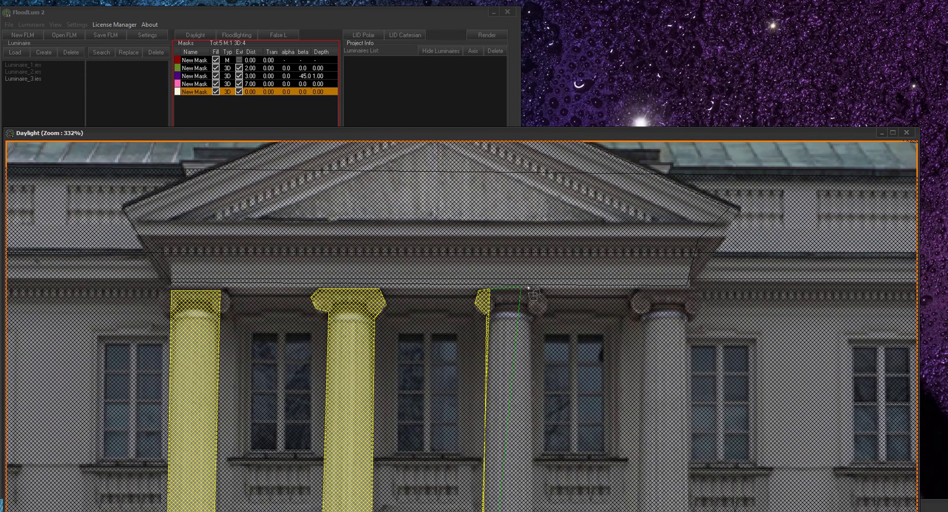
left_click(547, 288)
left_click(552, 298)
left_click(536, 324)
scroll(532, 331, "down", 6)
left_click(522, 462)
left_click(525, 484)
Complete the column mask by outlining the rightmost portico column, including its capital and base.
left_click(552, 485)
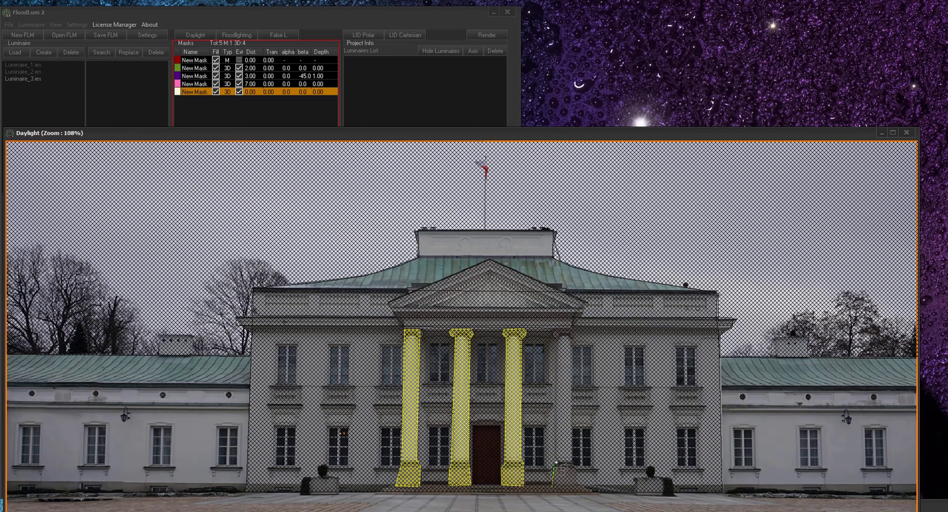
left_click(555, 462)
left_click(556, 337)
left_click(551, 332)
left_click(554, 327)
scroll(575, 333, "up", 6)
left_click(570, 301)
left_click(578, 316)
left_click(564, 331)
scroll(564, 331, "down", 6)
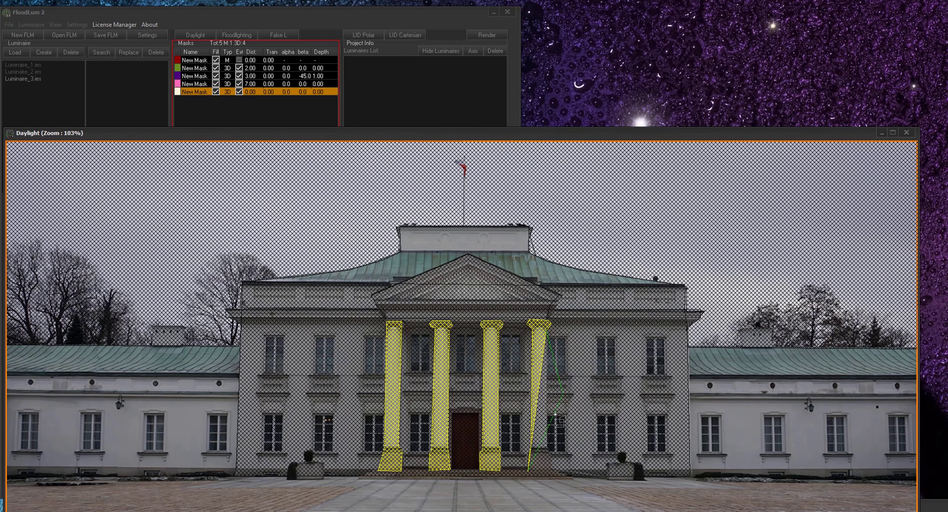
left_click(546, 448)
left_click(549, 447)
left_click(549, 471)
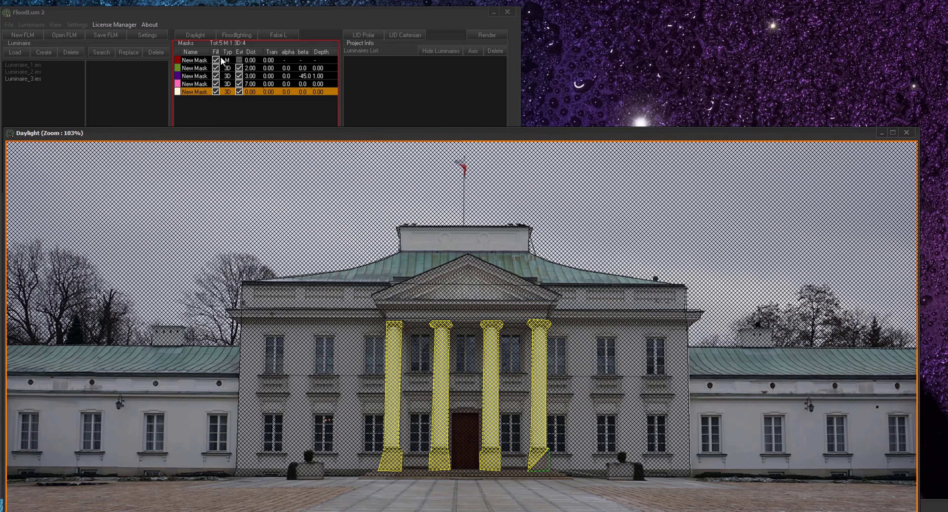
Set the column mask's distance to 7 m.
double_click(251, 94)
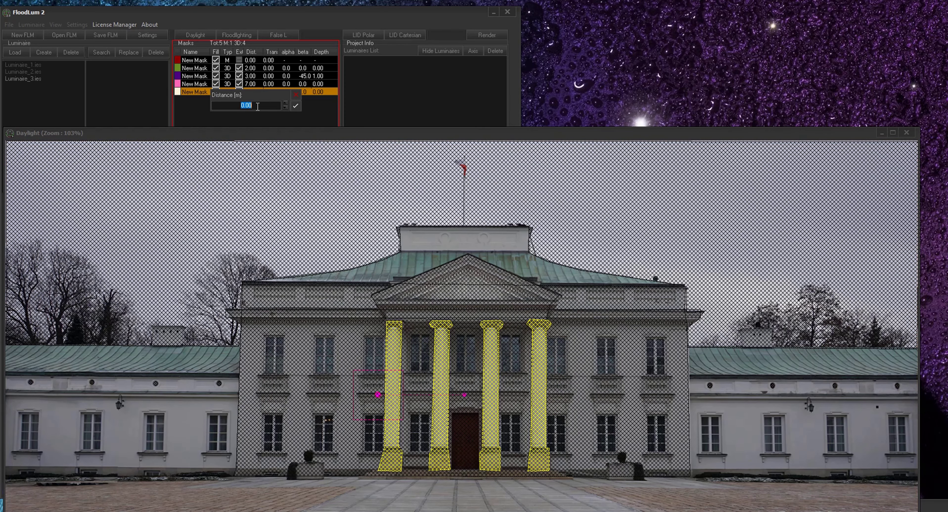
left_click(295, 106)
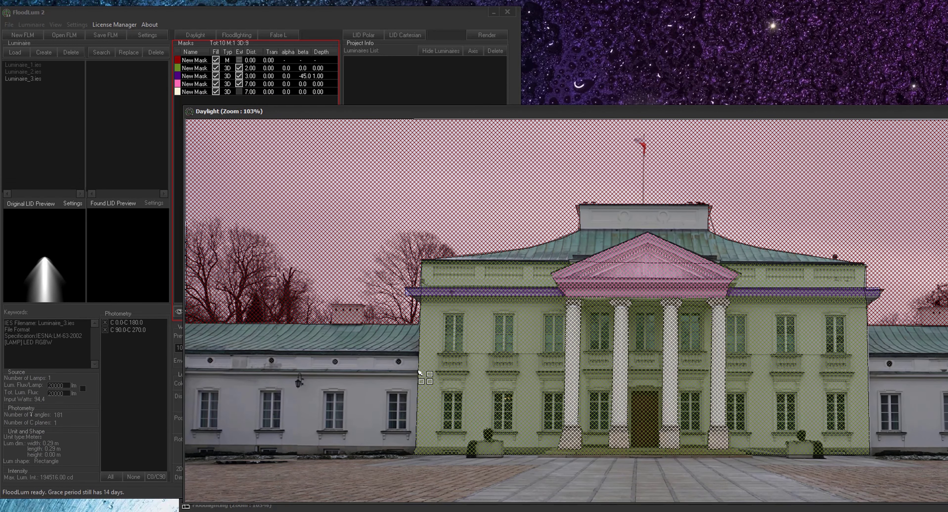
Start a new 3D mask by outlining the thin cornice band above the windows of the left wing.
left_click(416, 377)
left_click(416, 370)
left_click(186, 371)
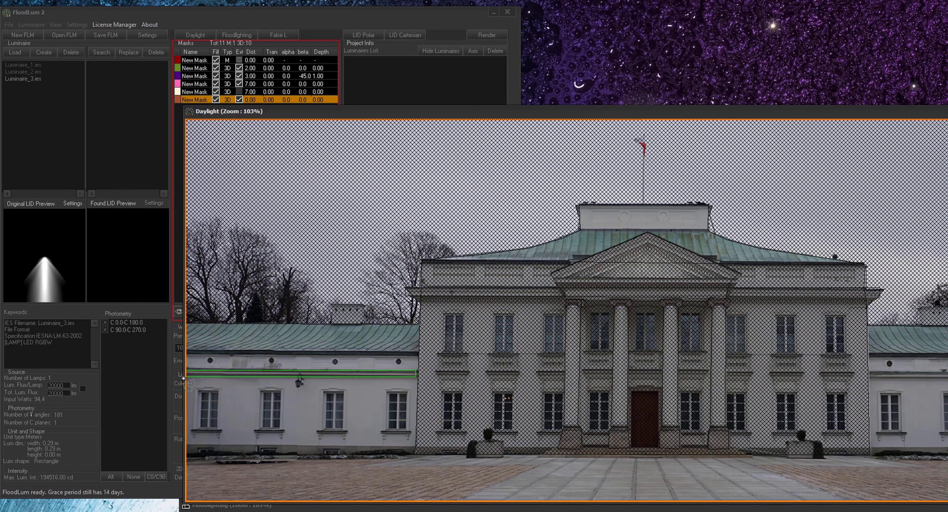
left_click(184, 377)
right_click(183, 376)
Add the matching cornice band above the windows of the right wing to the same mask.
left_click_drag(724, 113, 328, 113)
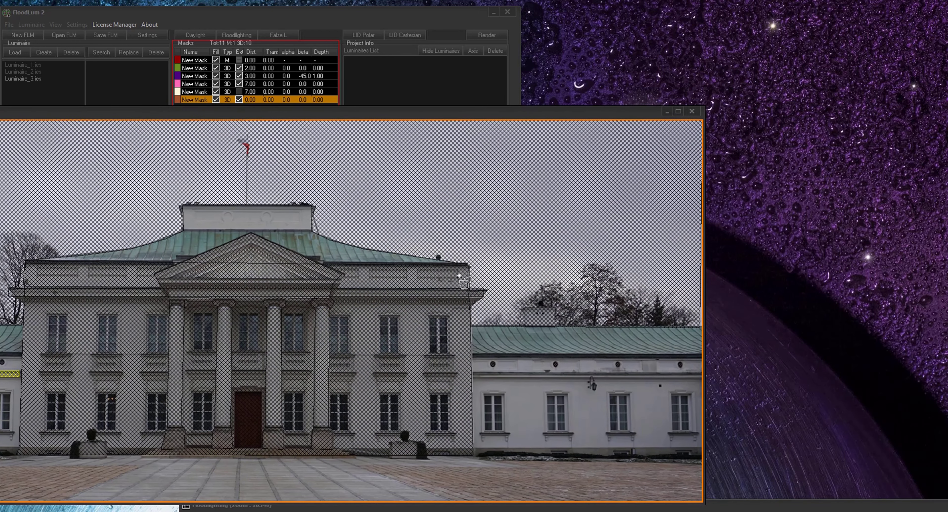
left_click(471, 377)
left_click(470, 370)
left_click(717, 371)
left_click(716, 378)
right_click(716, 378)
Set the wing cornice mask's distance to 0.5 m, its beta angle to -45 and its depth to 0.5 m.
left_click_drag(288, 118, 347, 142)
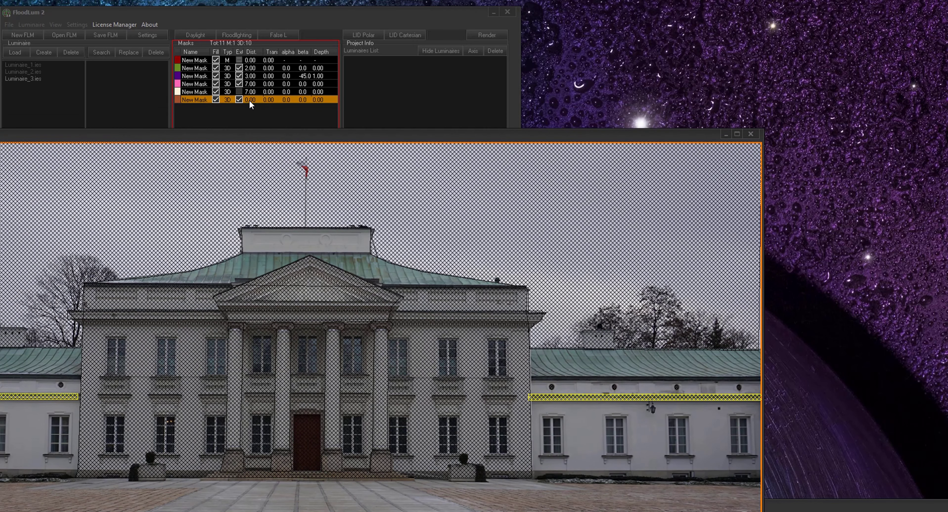
double_click(250, 100)
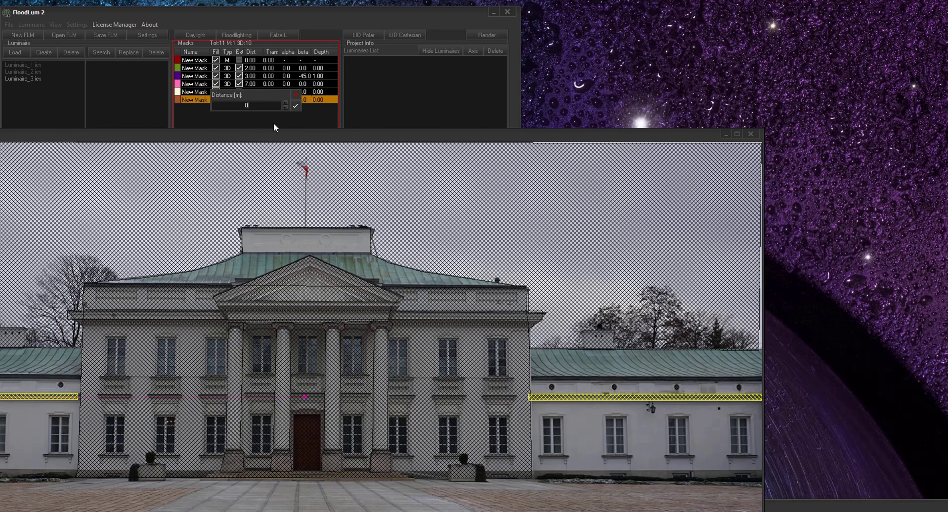
key("Return")
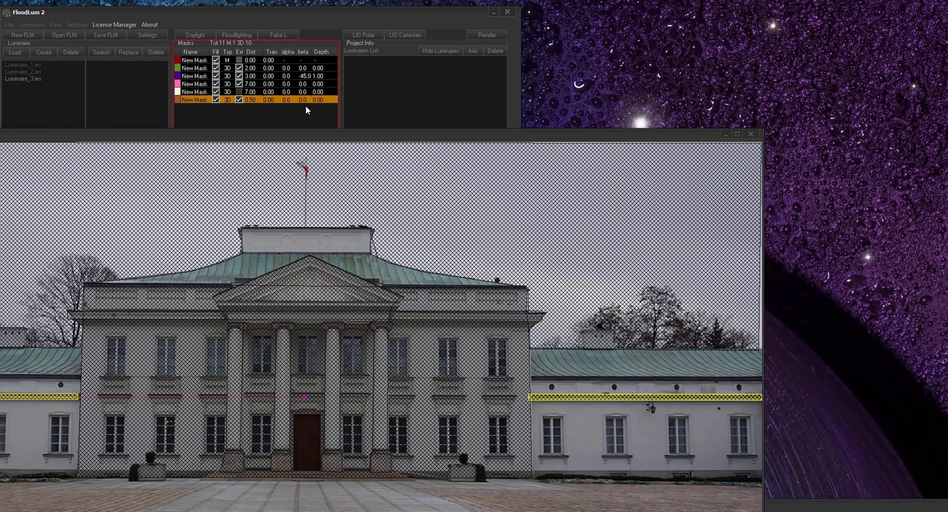
double_click(300, 100)
double_click(318, 99)
double_click(248, 106)
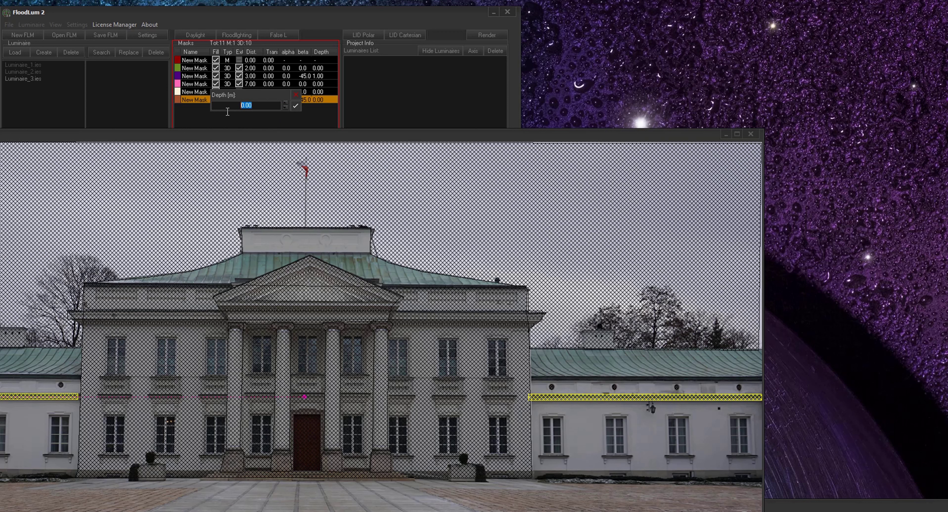
type("0.5")
key("Return")
Finish mask editing, minimize the Daylight view and restore the Floodlighting view.
left_click_drag(321, 133, 493, 94)
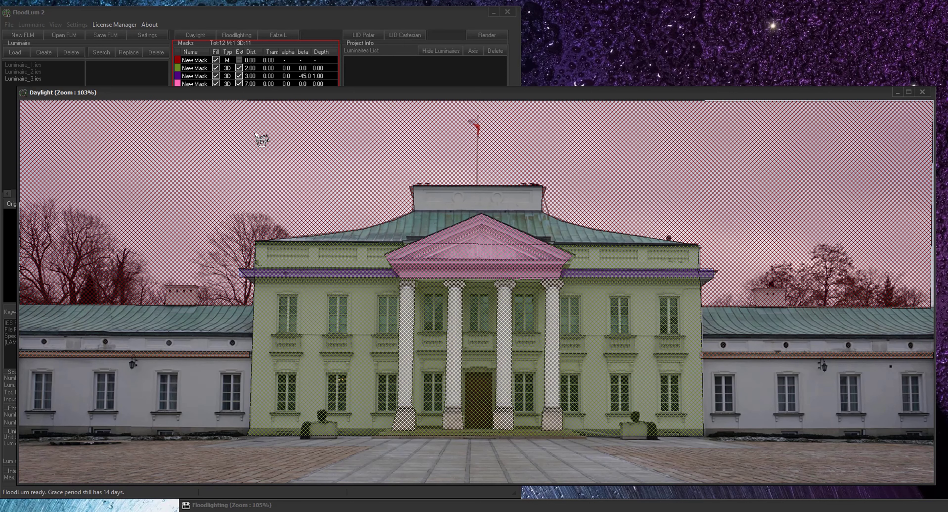
left_click_drag(234, 95, 544, 102)
left_click(179, 313)
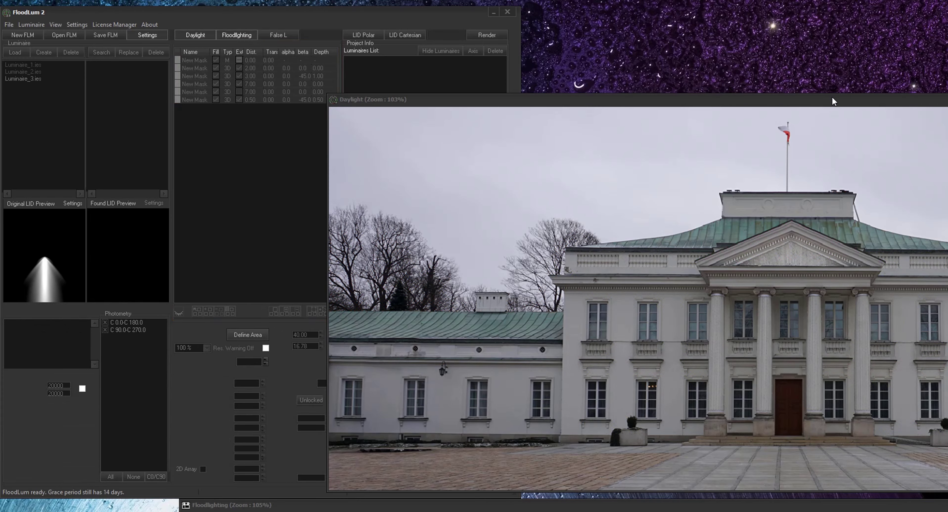
left_click_drag(825, 99, 471, 109)
left_click(872, 108)
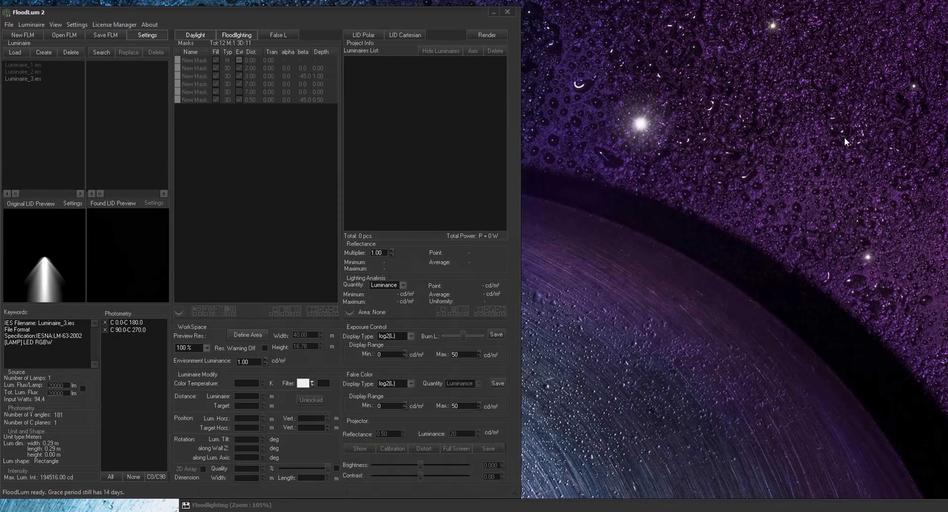
left_click(492, 507)
left_click_drag(440, 131, 458, 81)
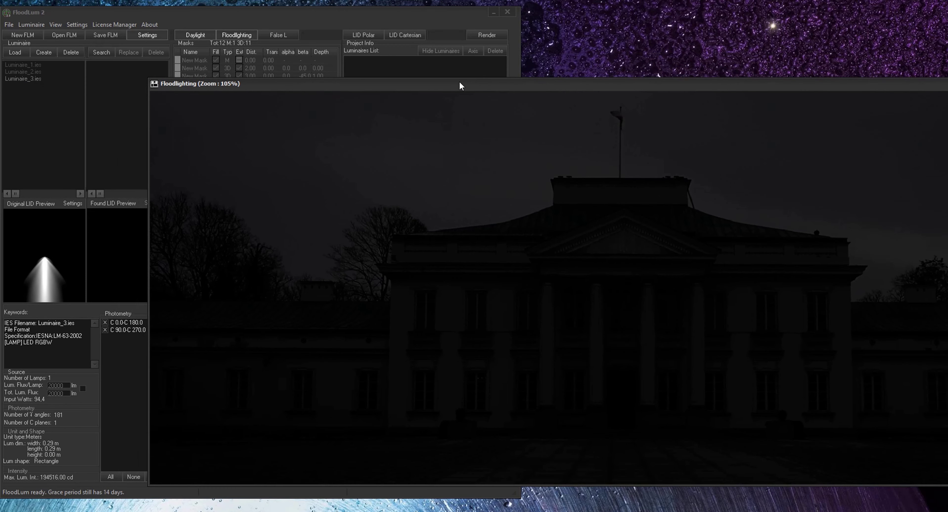
Place a Luminaire_1 floodlight at the foot of the left wing, aimed straight up, and set its luminaire distance to 1 m.
left_click(24, 65)
left_click_drag(326, 437, 328, 443)
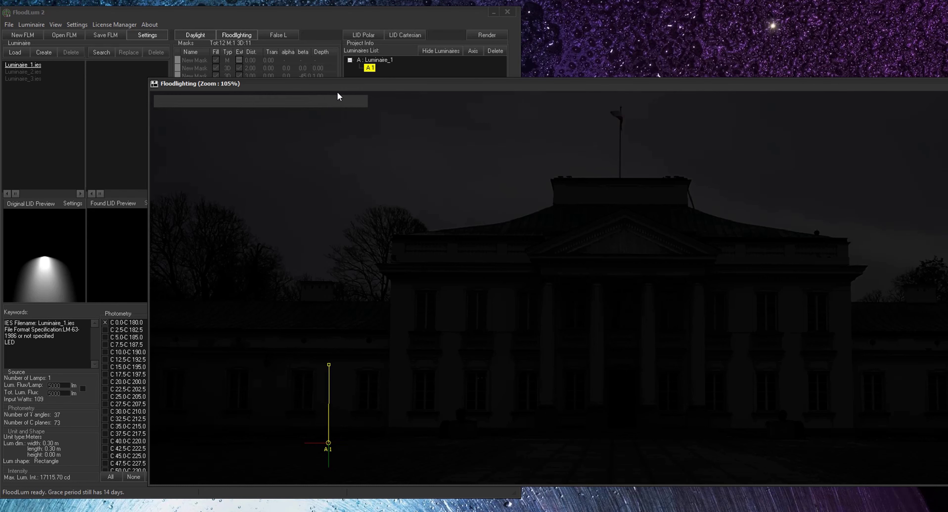
left_click_drag(336, 88, 497, 97)
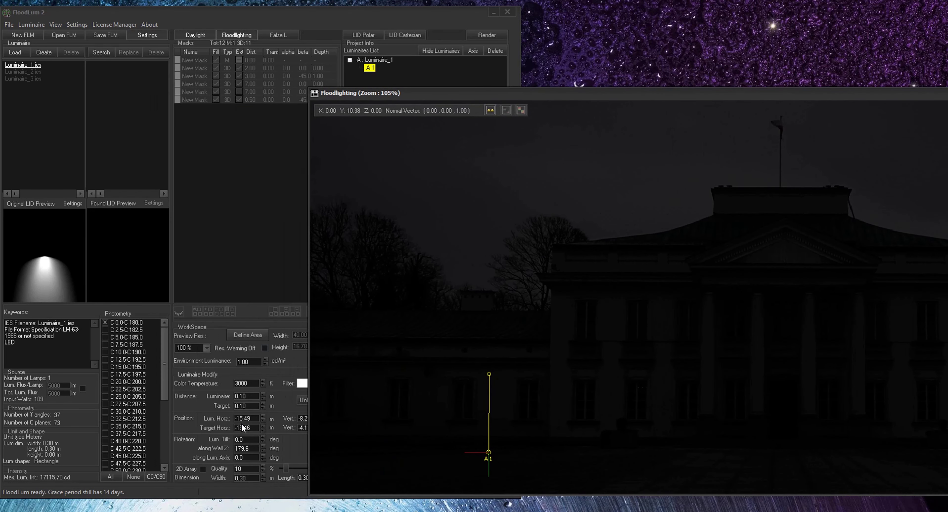
double_click(251, 395)
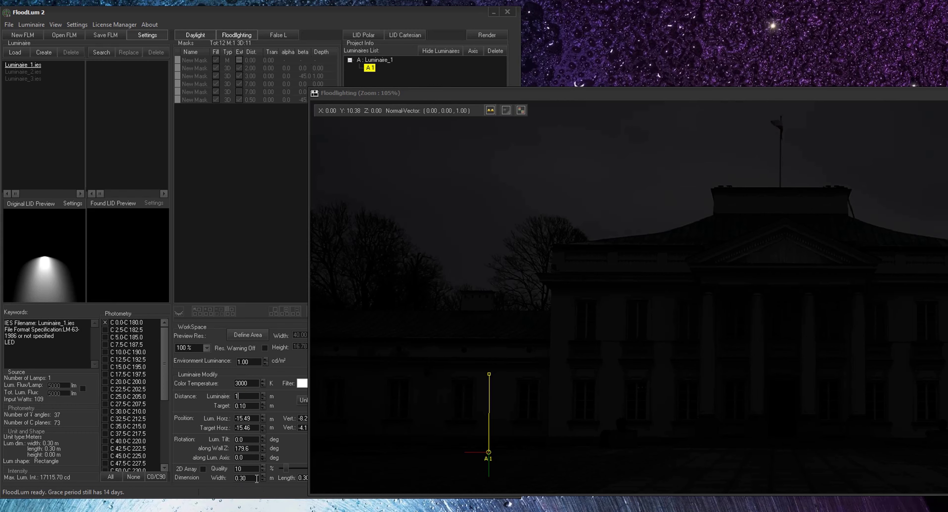
Add a second such floodlight at the foot of the left wing and two more along the foot of the right wing.
left_click_drag(623, 100, 404, 81)
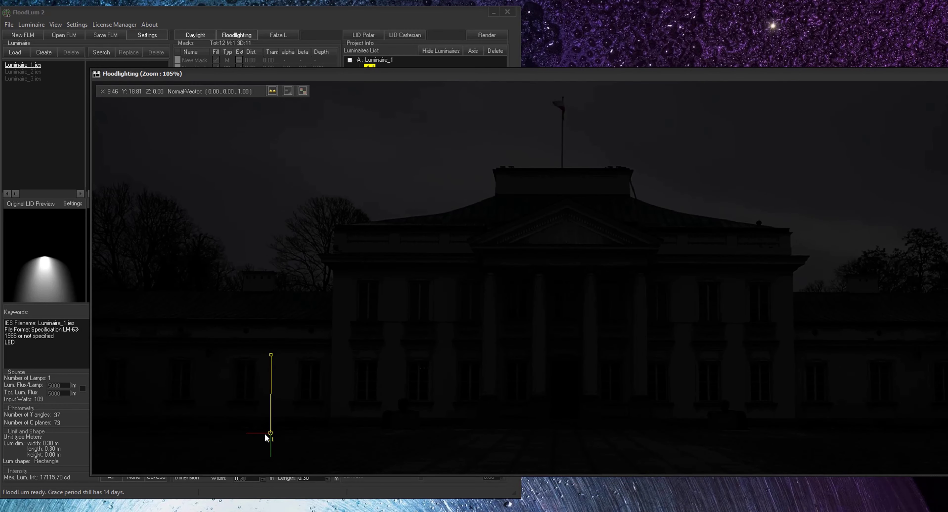
left_click(146, 432)
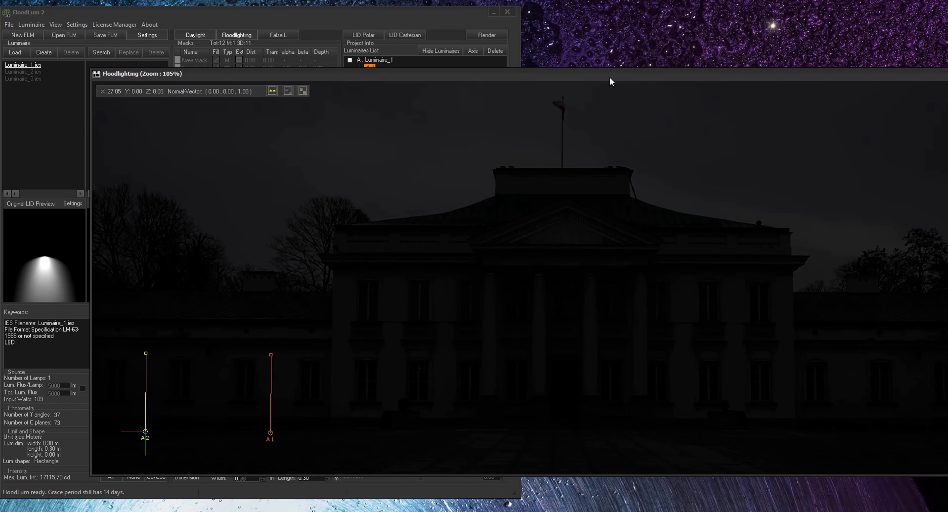
left_click_drag(609, 76, 502, 68)
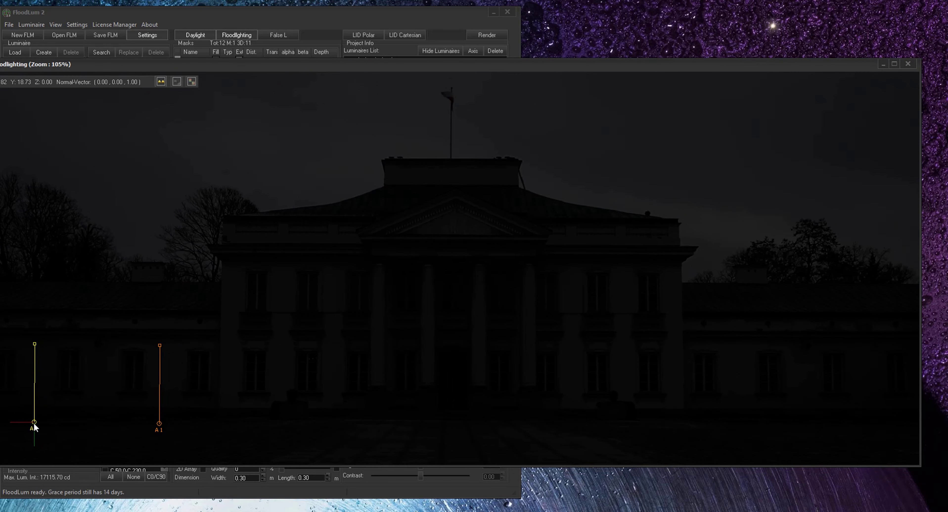
left_click(765, 419)
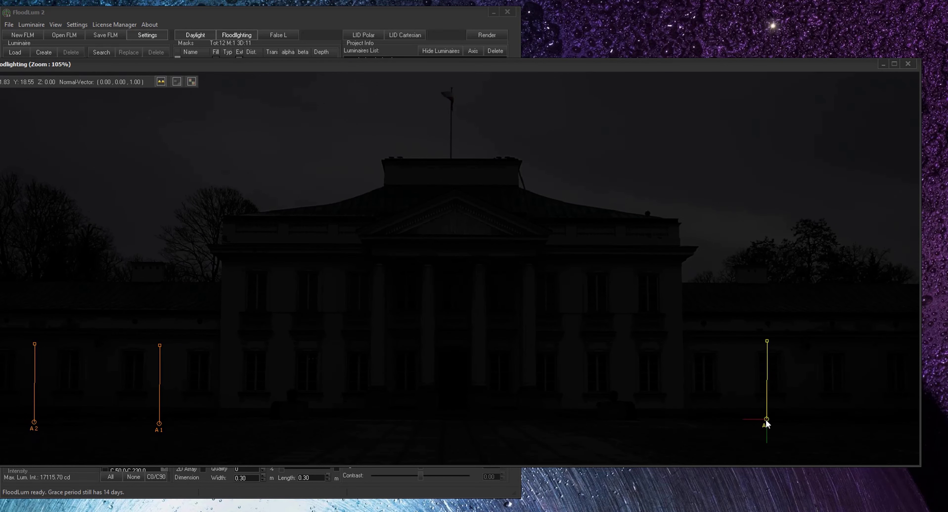
left_click(876, 418)
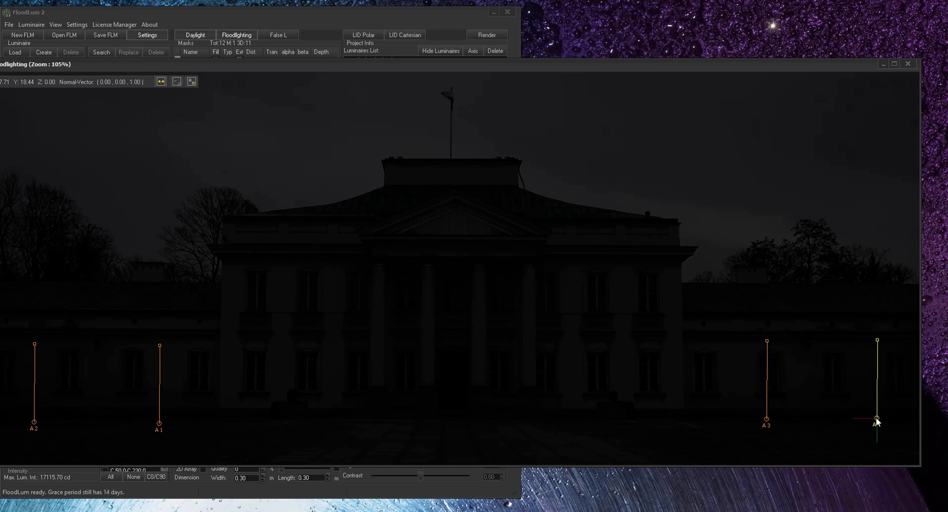
Place another Luminaire_1 floodlight before the right part of the main facade, aim it upward and set its luminaire distance to 6 m.
left_click(633, 416)
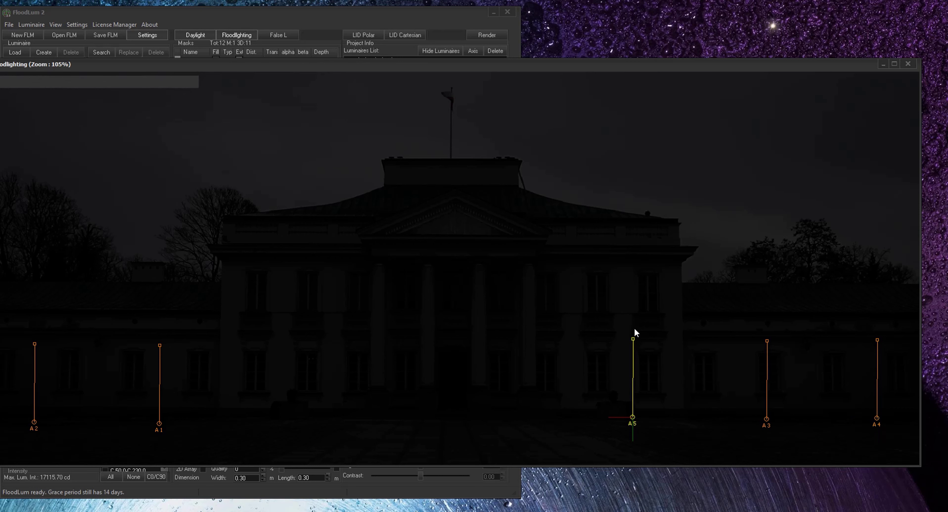
left_click(625, 262)
left_click_drag(393, 70, 732, 83)
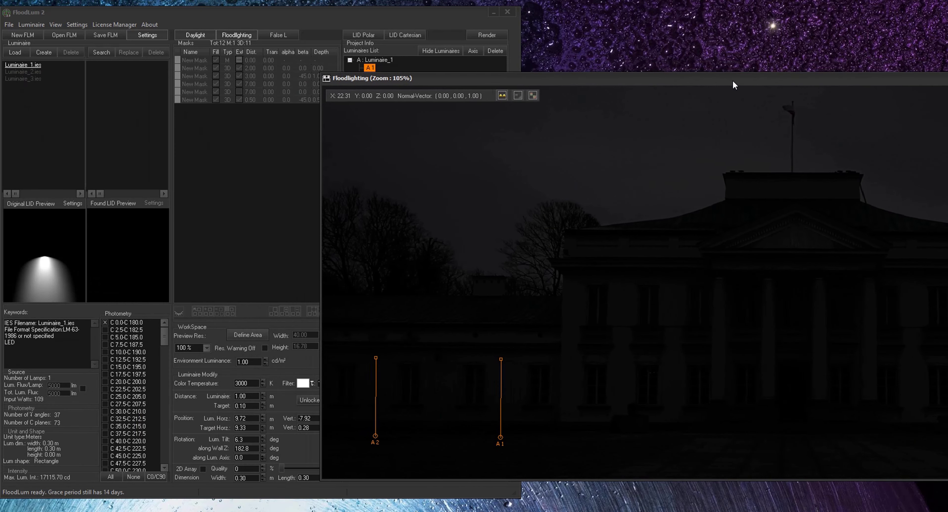
left_click(192, 405)
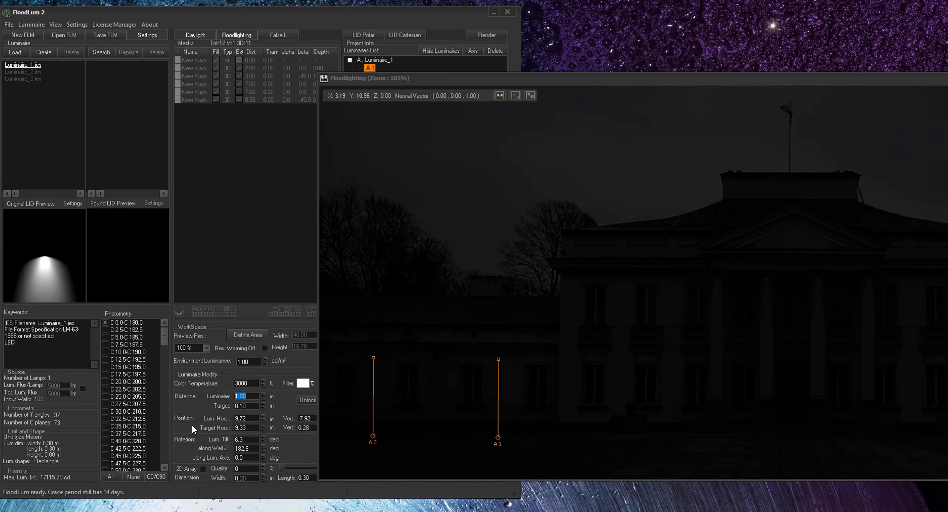
type("6")
key("Return")
Add three more facade floodlights, one right of the portico and two left of it, and shift the existing right-hand one slightly outward.
left_click_drag(768, 87, 491, 88)
left_click(668, 436)
left_click_drag(723, 434, 732, 437)
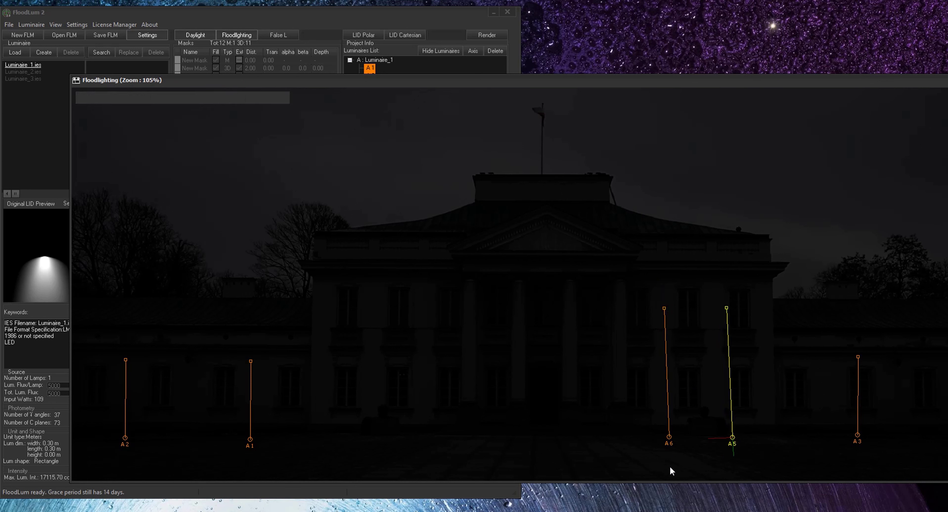
left_click(356, 429)
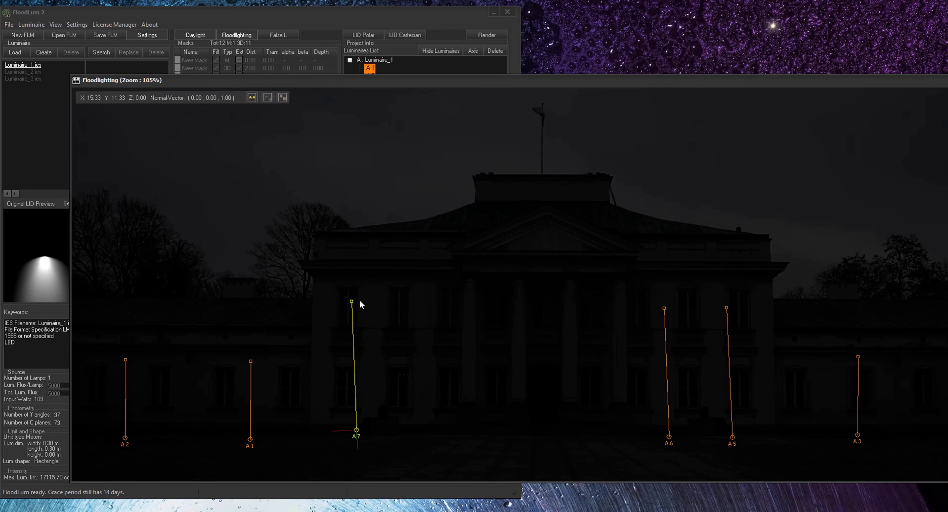
left_click(426, 432)
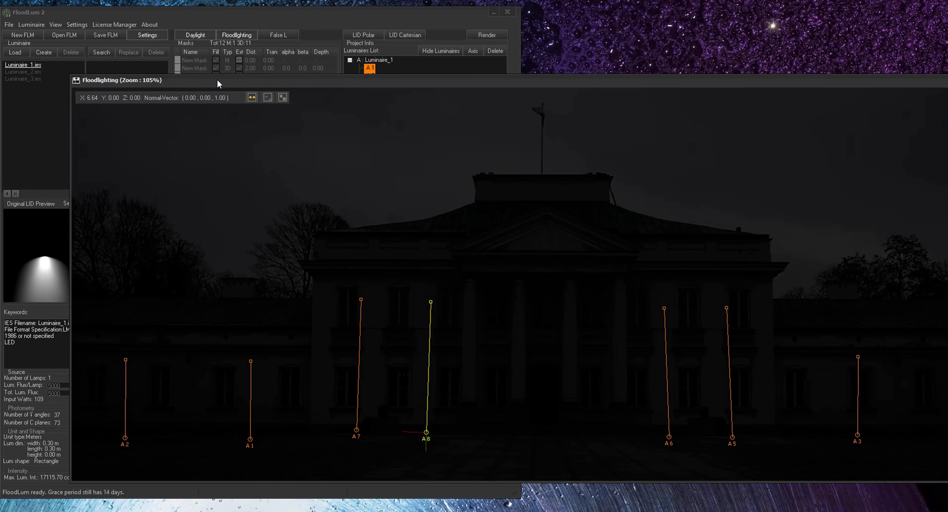
Place a Luminaire_2 floodlight below the pediment between the two leftmost portico columns, aimed down toward the ground.
left_click_drag(217, 81, 310, 80)
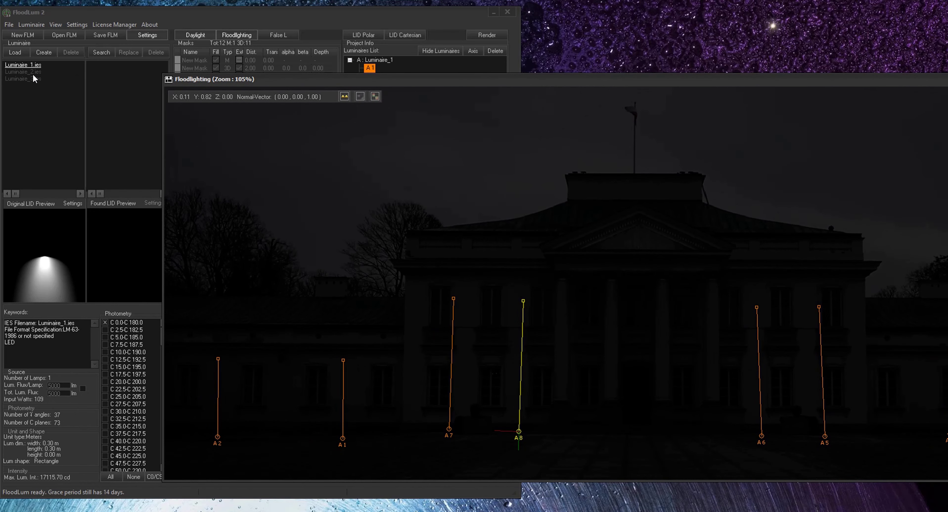
left_click(20, 73)
left_click_drag(193, 125, 587, 278)
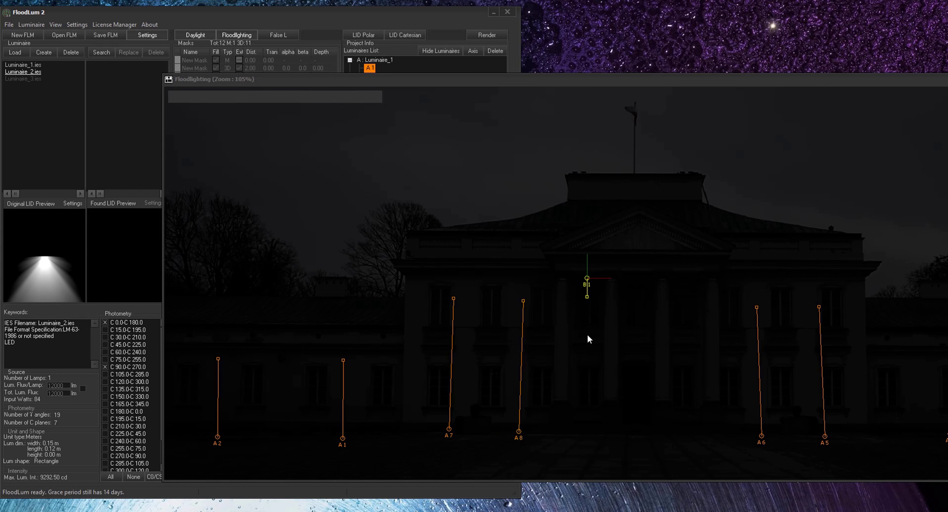
left_click_drag(587, 297, 585, 389)
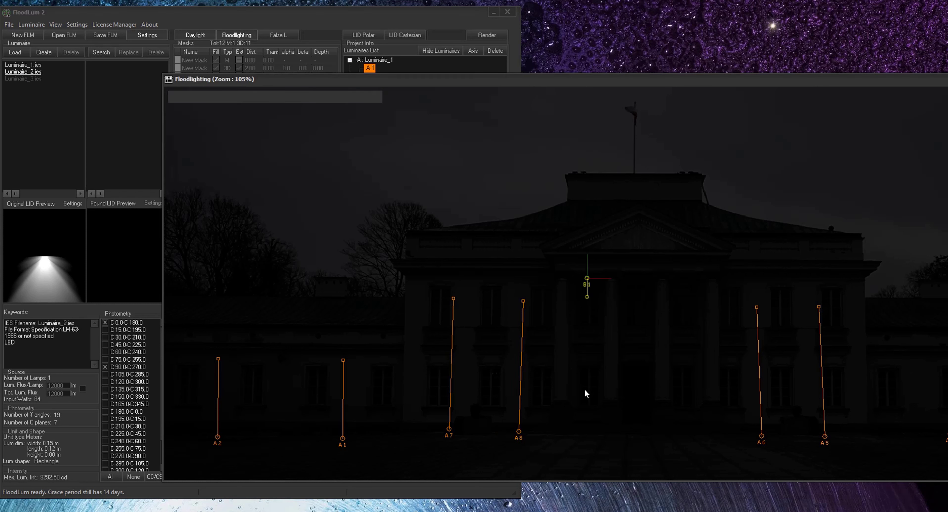
Set the luminaire distance of the downward-aimed portico floodlight to 5 m.
left_click_drag(364, 80, 502, 85)
left_click_drag(255, 397, 195, 404)
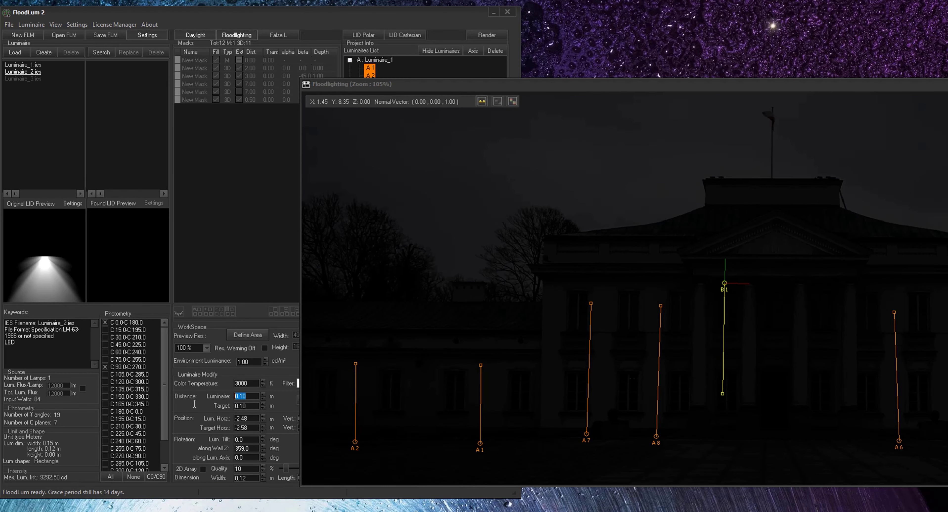
type("1")
key("Return")
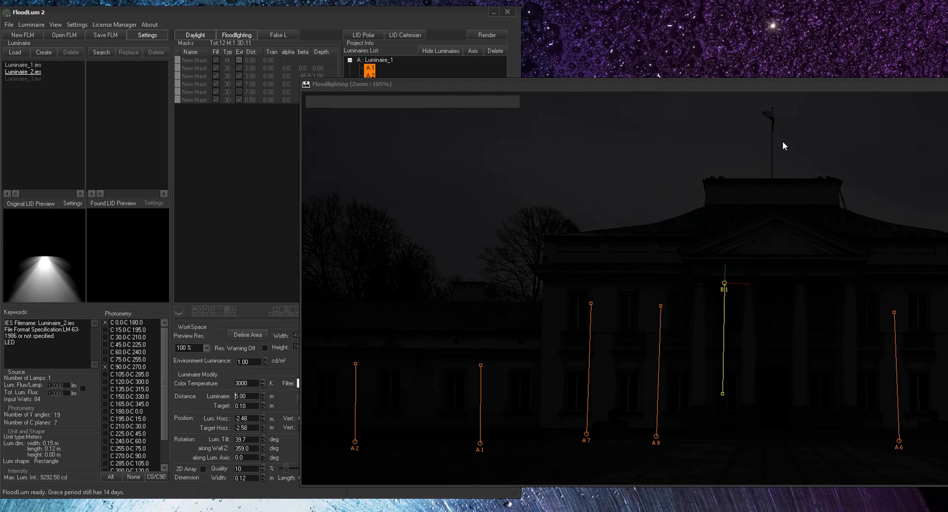
Add two more downward Luminaire_2 floodlights below the pediment, one in each of the remaining gaps between the columns.
left_click_drag(775, 85, 557, 76)
left_click(559, 273)
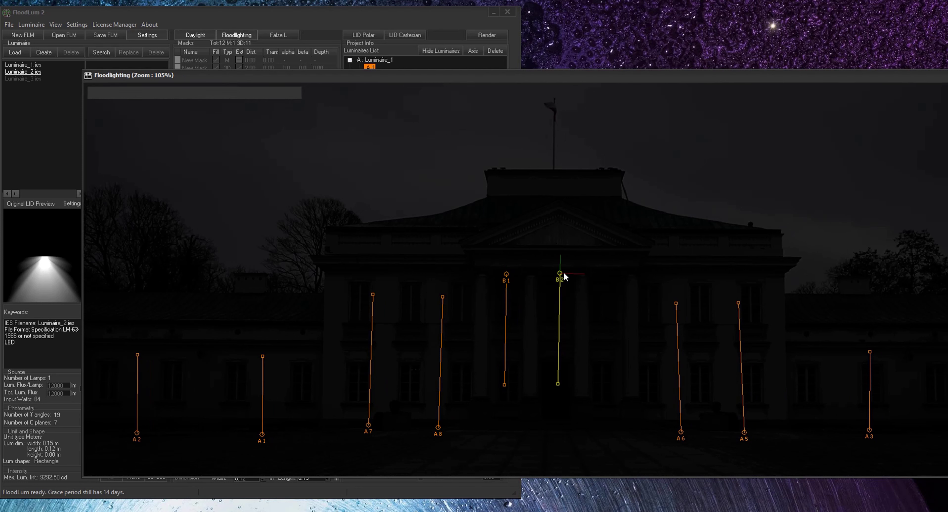
left_click(610, 275)
Examine the light distribution of Luminaire_3 in the preview with the source moved up, and its Cartesian luminous intensity curve.
left_click_drag(279, 77, 510, 89)
left_click(27, 81)
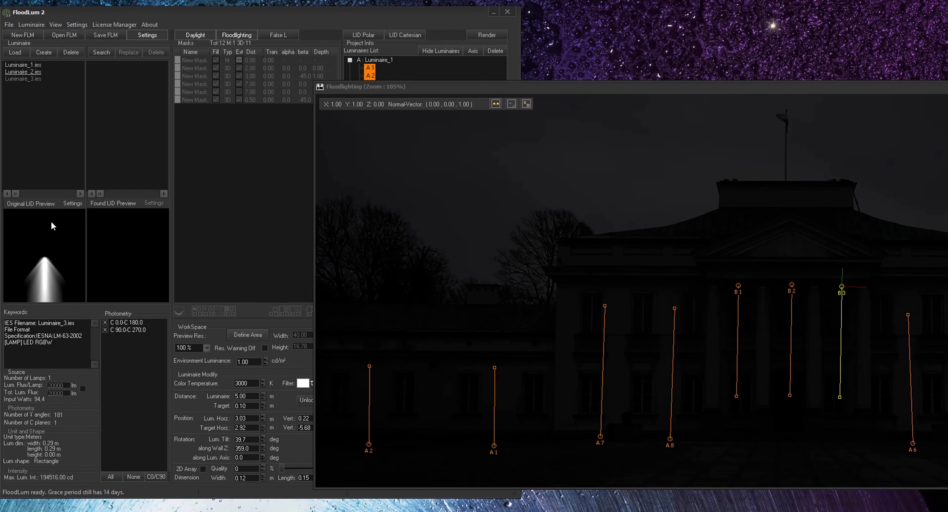
left_click(72, 203)
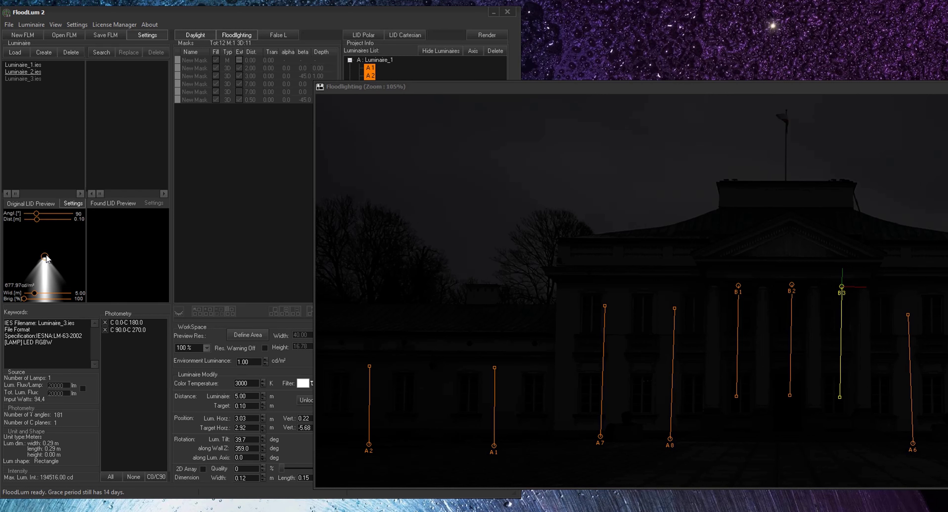
left_click_drag(47, 230, 47, 218)
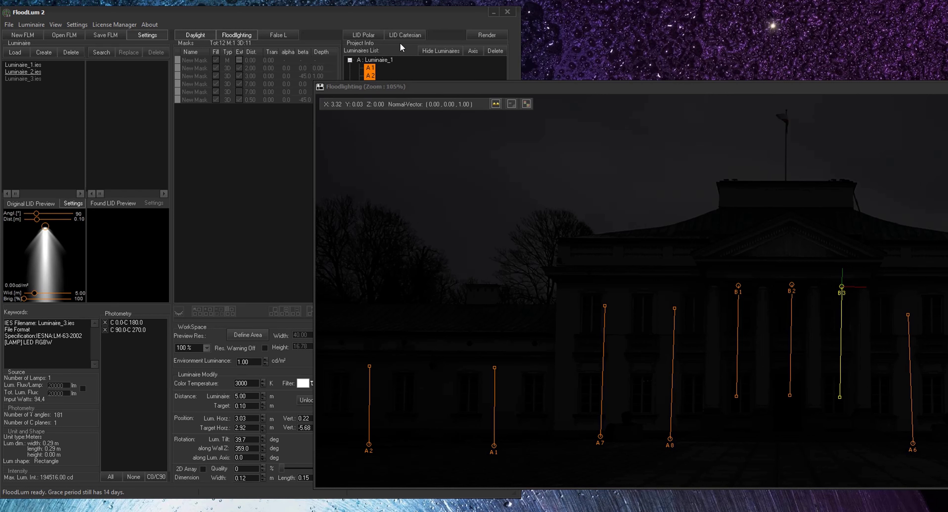
left_click(403, 34)
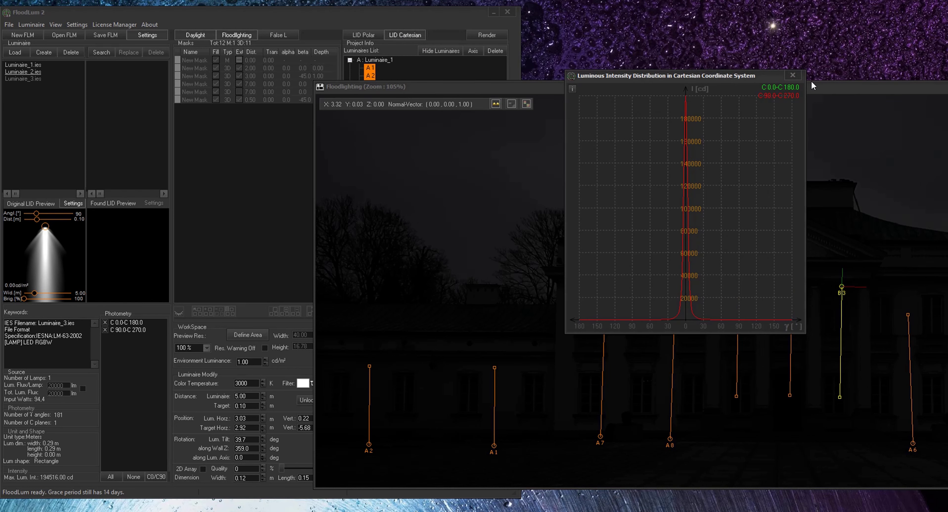
left_click(792, 75)
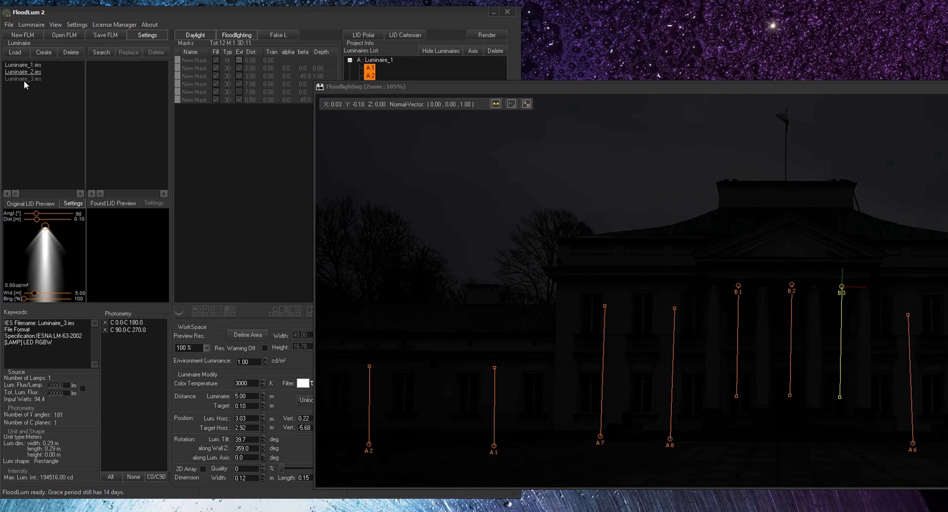
Place a Luminaire_3 floodlight at the photo's left edge, aimed at the pediment, with luminaire distance 35 m and target distance 7 m.
left_click_drag(25, 84, 321, 342)
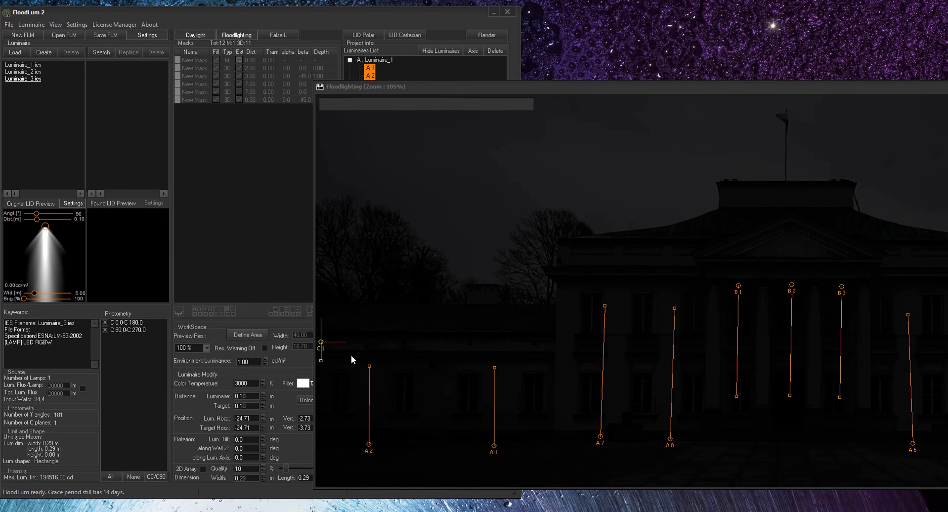
left_click(778, 249)
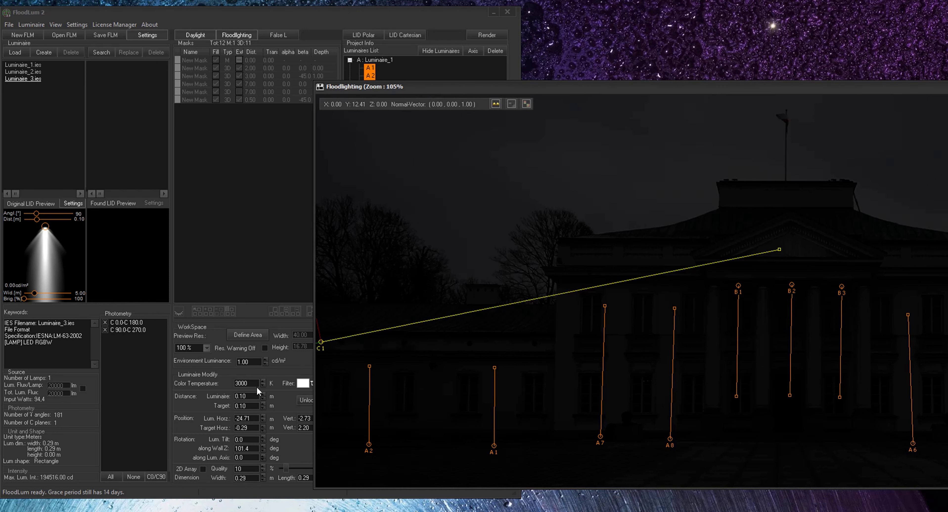
double_click(244, 396)
type("35")
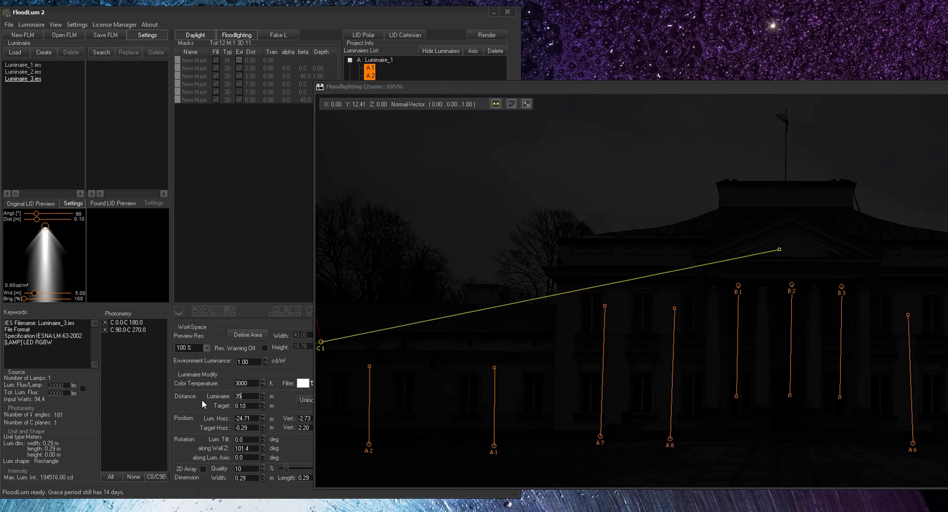
key("Return")
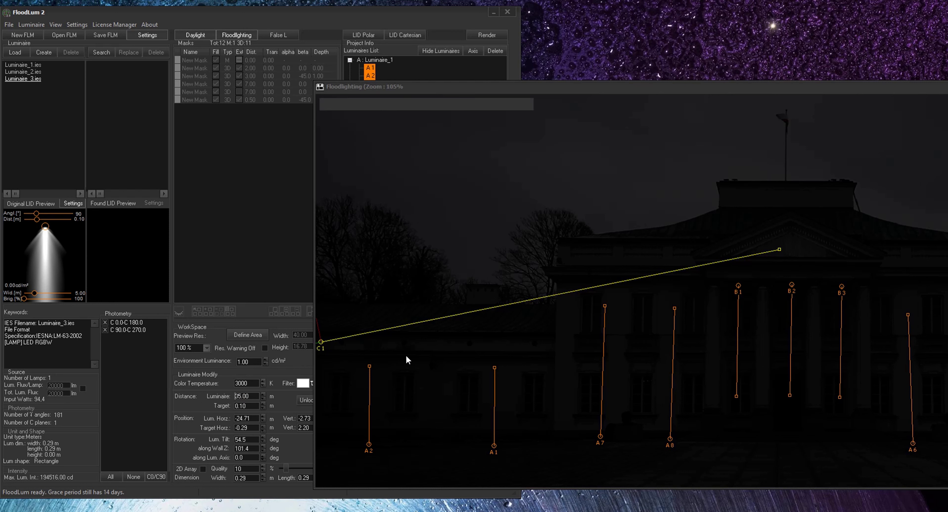
left_click_drag(780, 255, 775, 252)
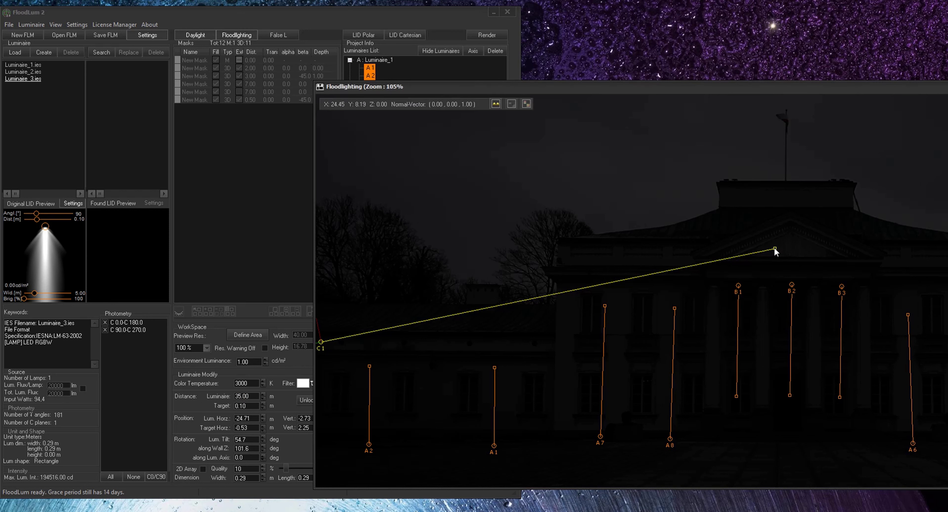
left_click_drag(254, 405, 214, 404)
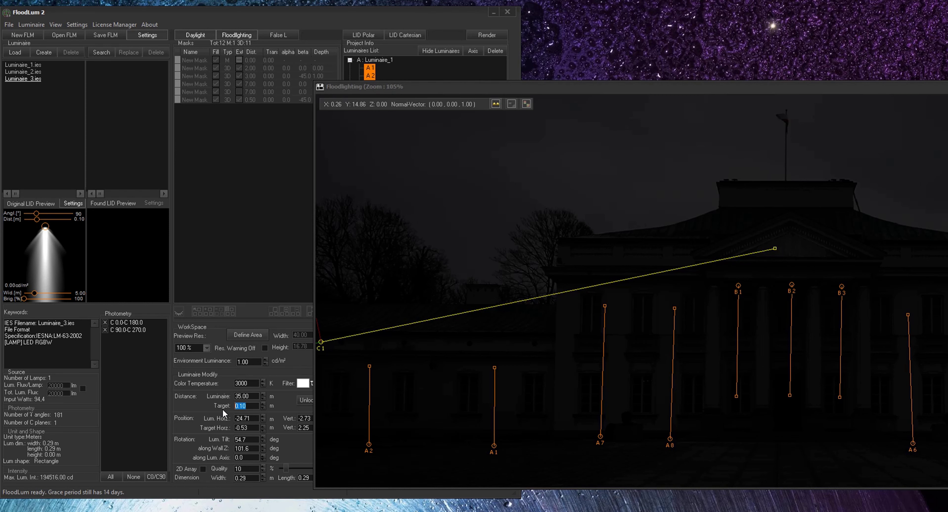
Duplicate the pediment floodlight and mirror the copy, placing its source at the photo's right edge and aiming it at the pediment's right half.
left_click(321, 342)
key("ctrl+c")
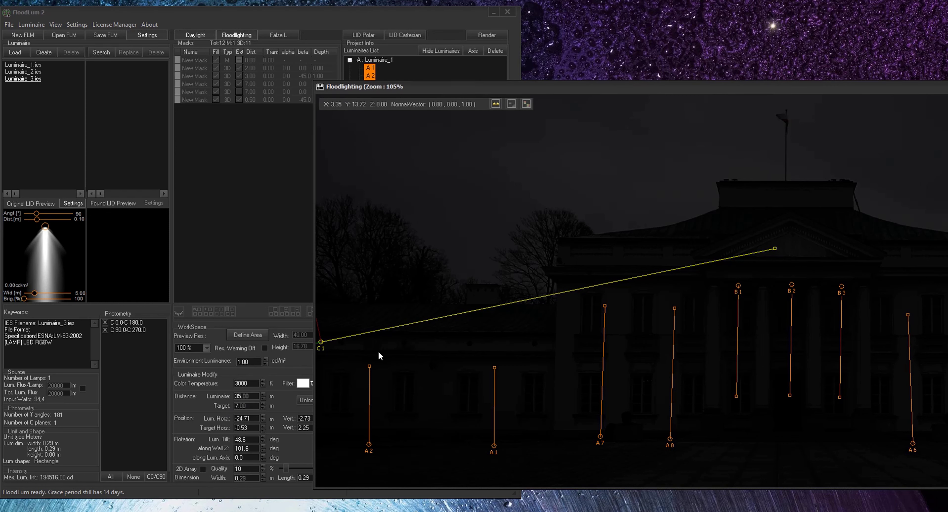
key("ctrl+v")
left_click_drag(807, 86, 428, 57)
left_click_drag(453, 229, 424, 217)
left_click_drag(300, 58, 381, 49)
left_click_drag(81, 313, 946, 303)
left_click_drag(792, 54, 710, 56)
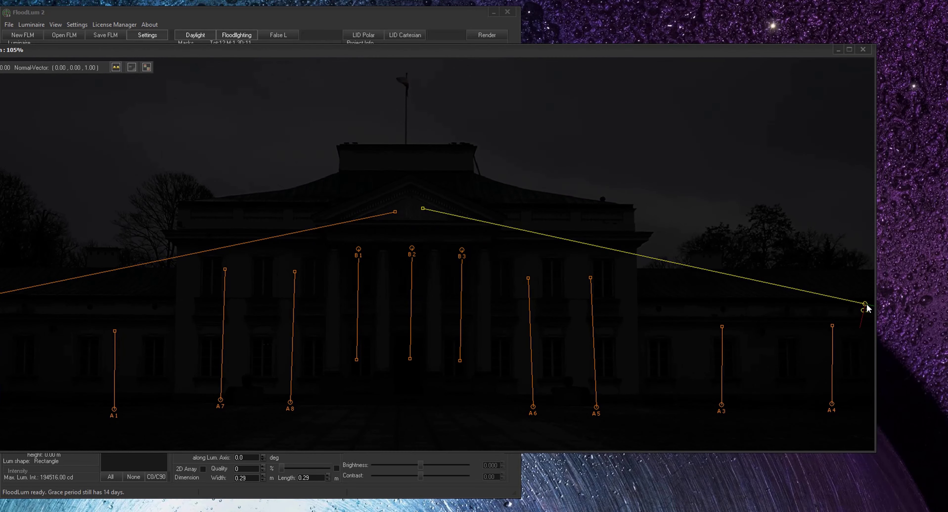
left_click_drag(865, 305, 871, 315)
Hide the luminaire markers and render the palace's floodlighting.
left_click_drag(416, 53, 492, 74)
left_click(440, 50)
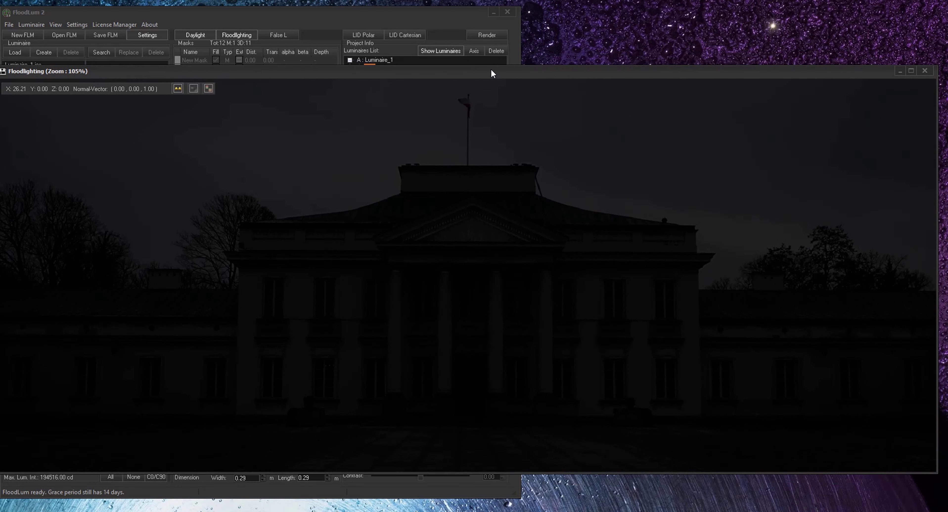
left_click(486, 35)
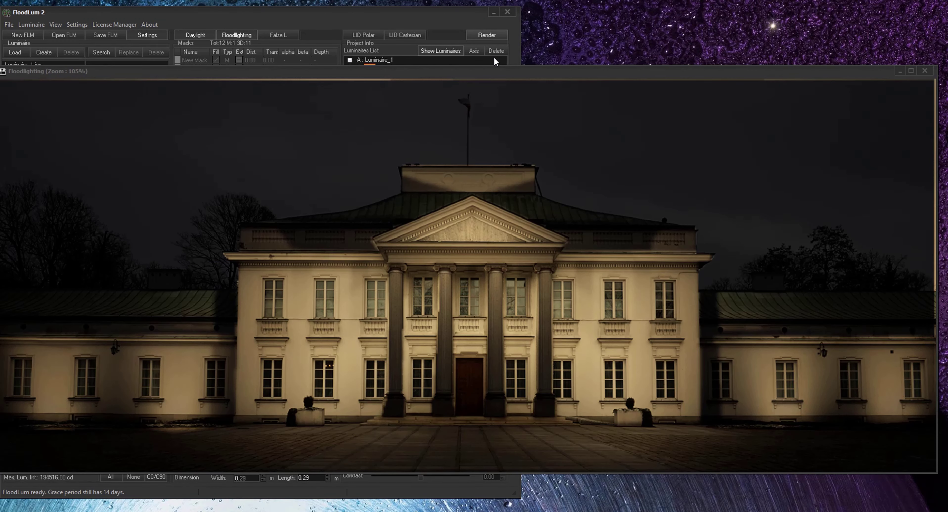
left_click_drag(389, 72, 395, 151)
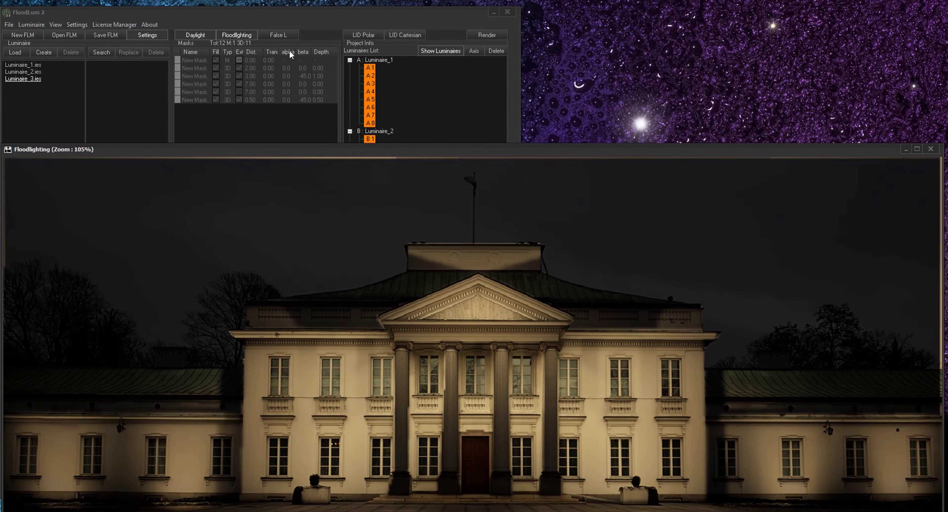
Examine the false-color luminance distribution of the whole palace in an enlarged view, then close it and return to the floodlighting render.
left_click(285, 35)
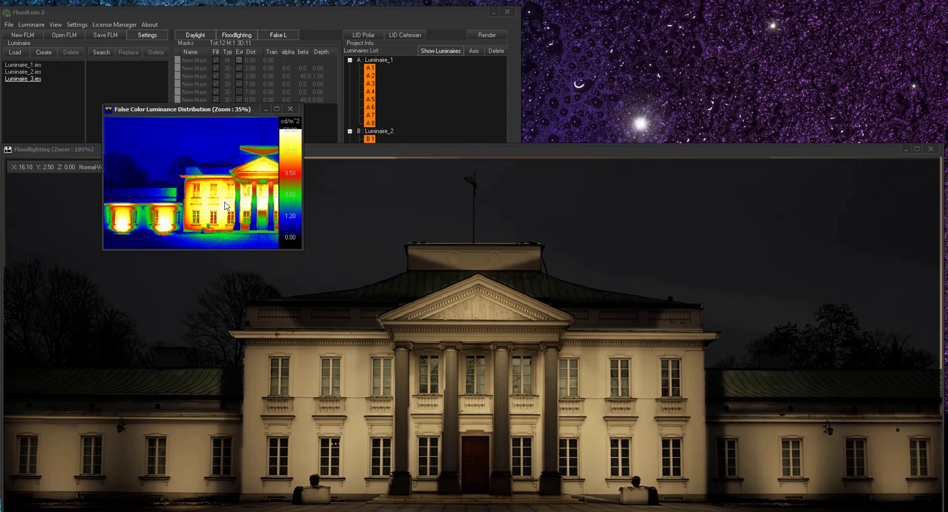
left_click_drag(303, 189, 747, 189)
left_click_drag(499, 250, 500, 393)
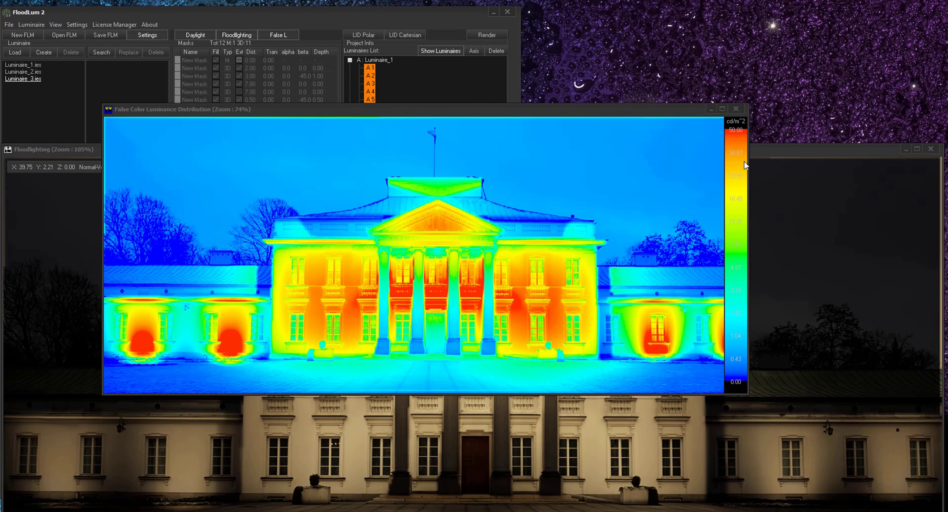
left_click(735, 108)
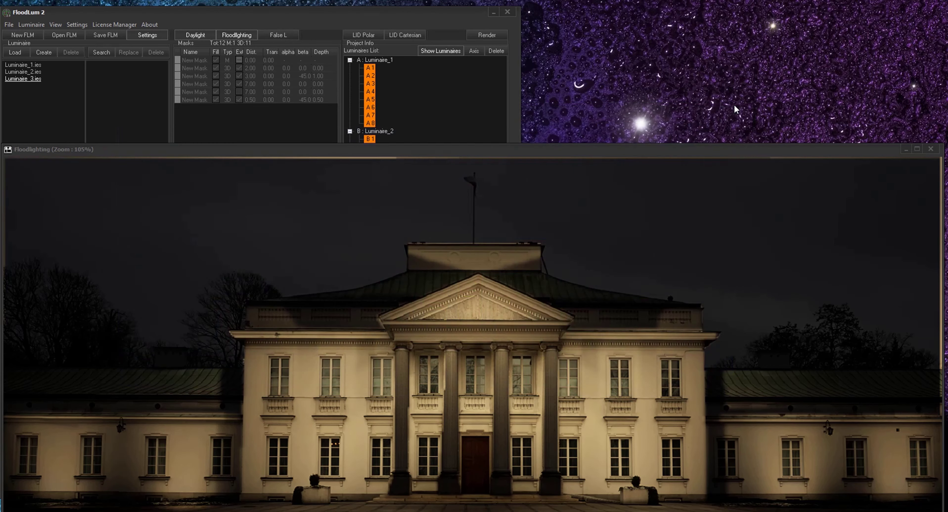
left_click_drag(695, 148, 690, 50)
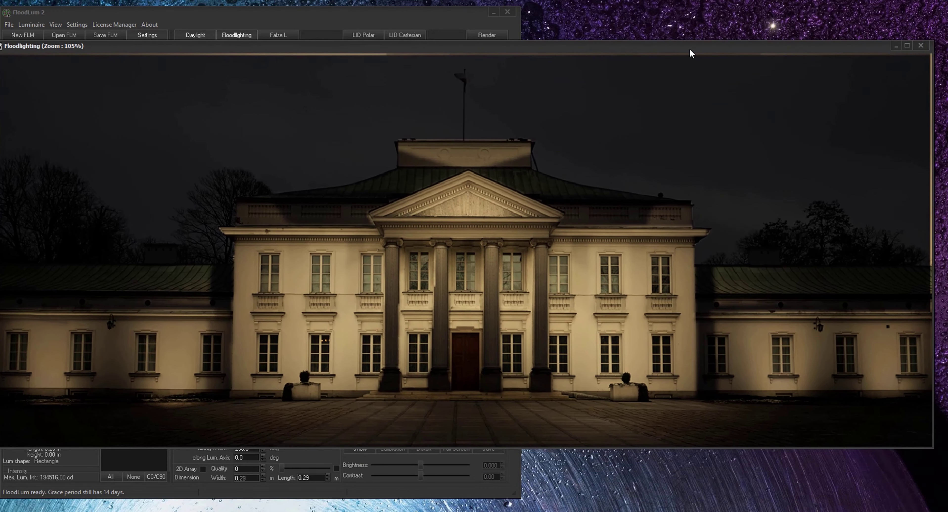